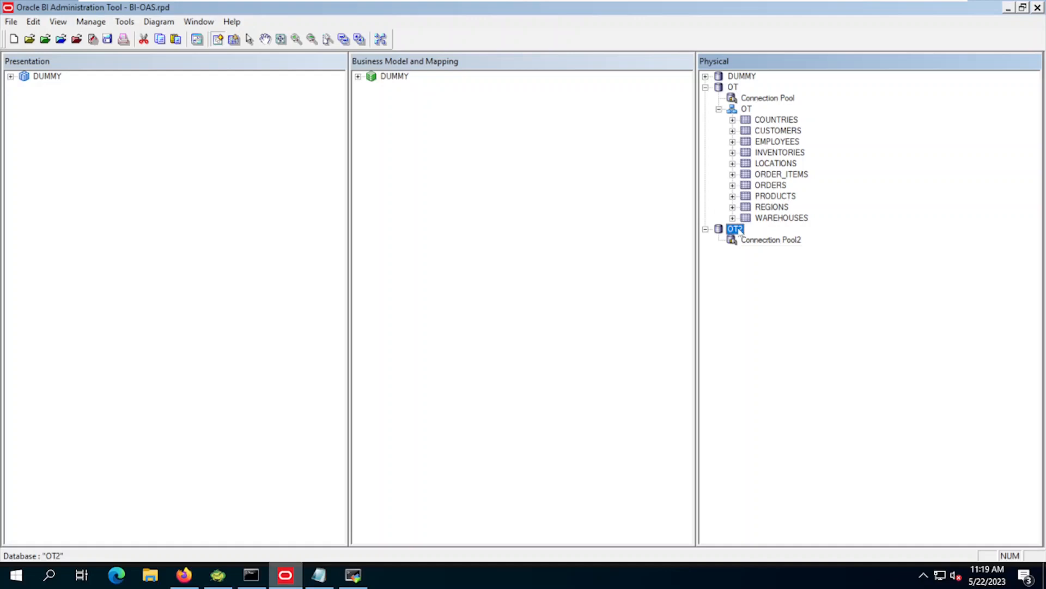
Delete the OT2 and DUMMY databases from the Physical layer.
{"action": "right_click", "coordinate": [740, 231]}
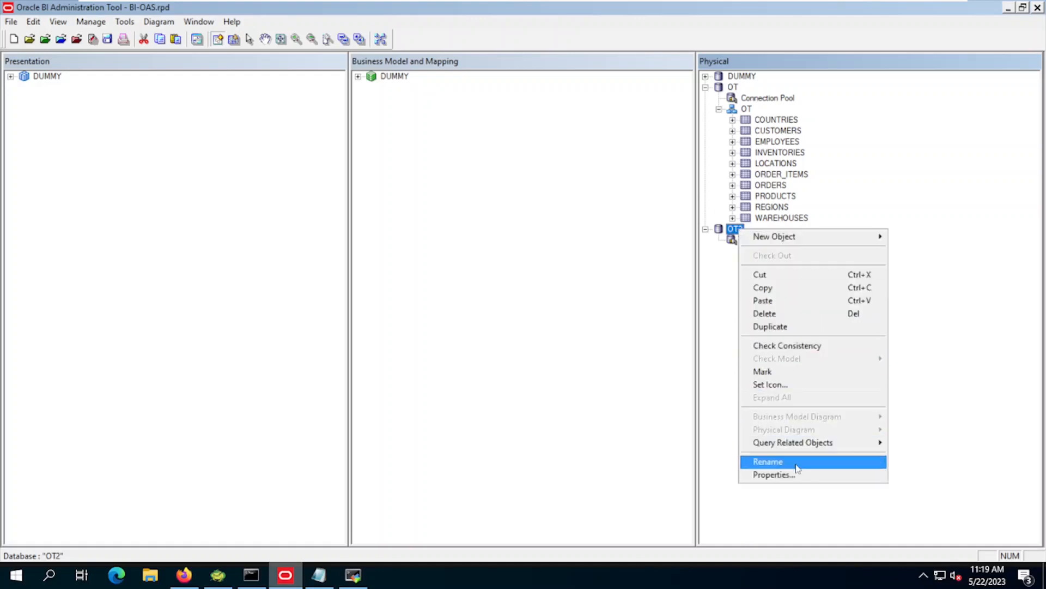
{"action": "left_click", "coordinate": [774, 315]}
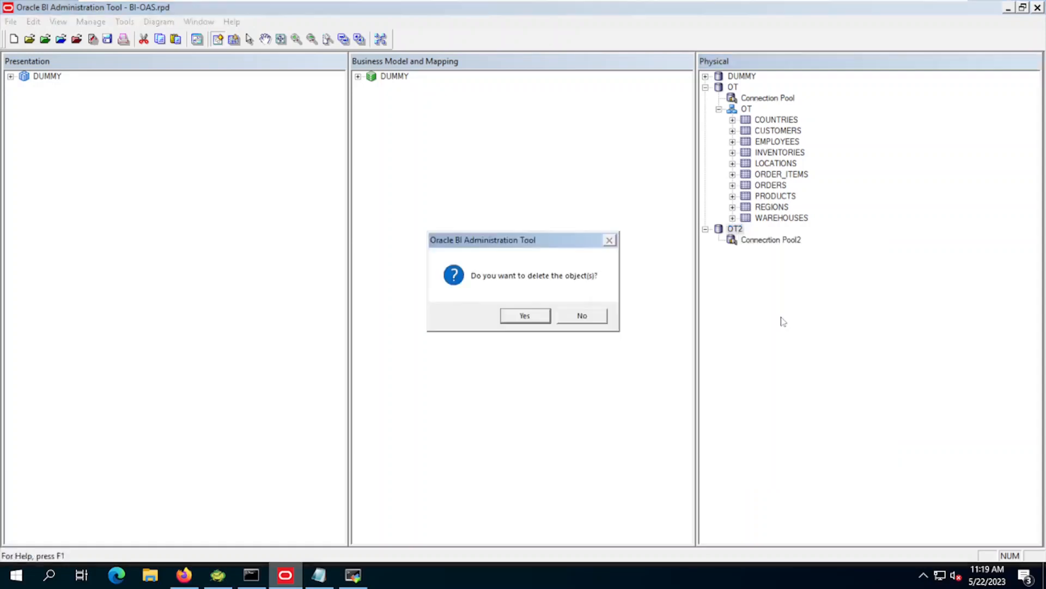
{"action": "left_click", "coordinate": [525, 316]}
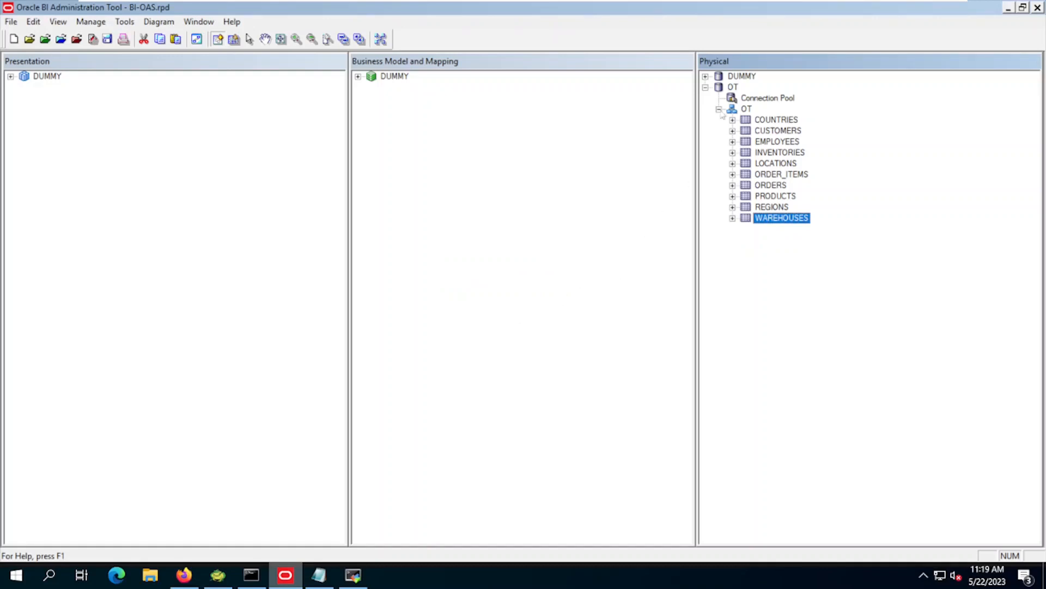
{"action": "left_click", "coordinate": [736, 77]}
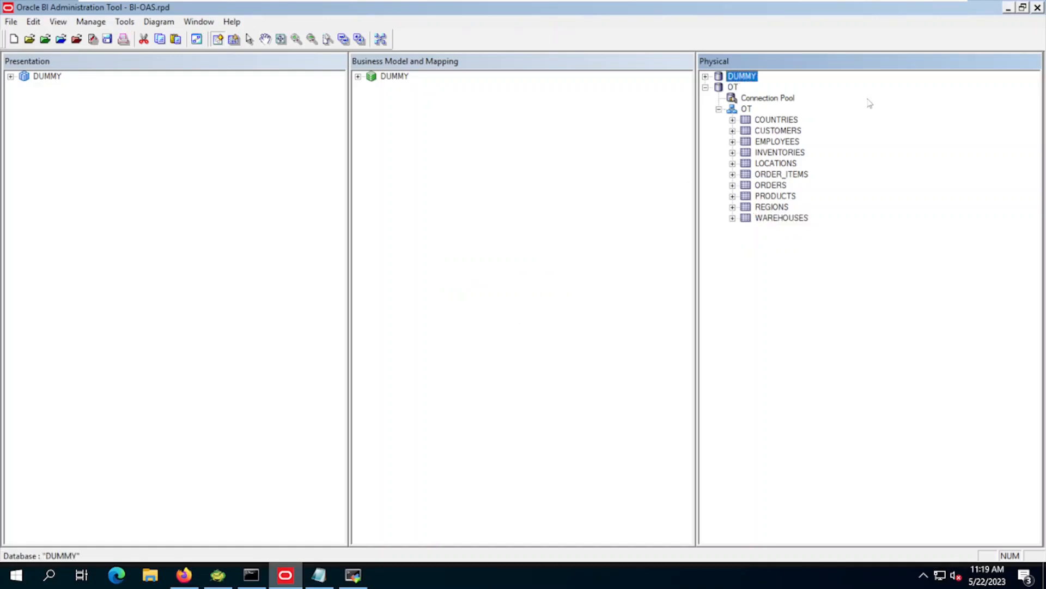
{"action": "key", "text": "Delete"}
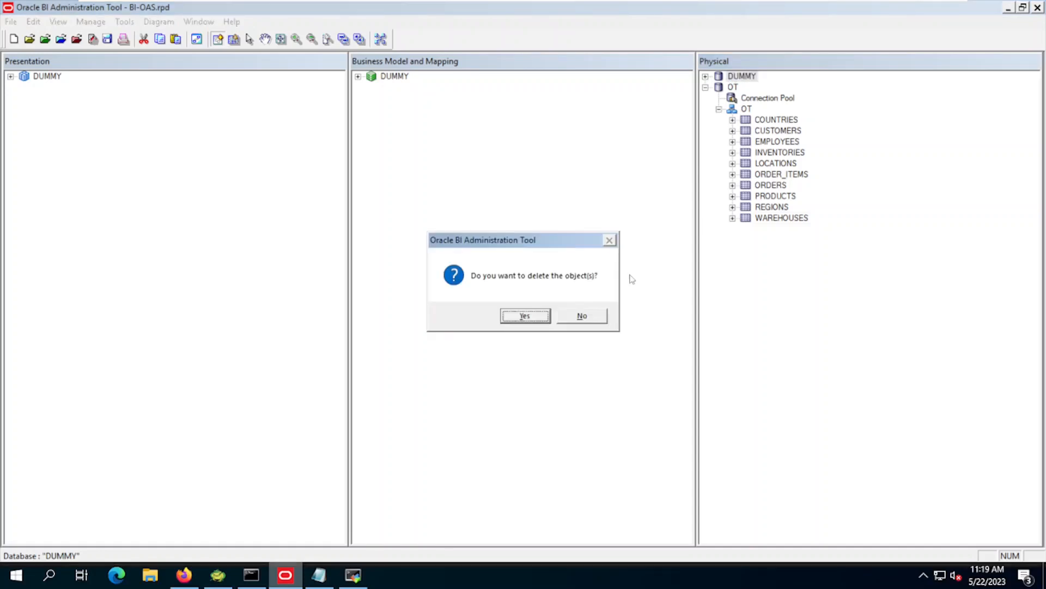
{"action": "left_click", "coordinate": [524, 316]}
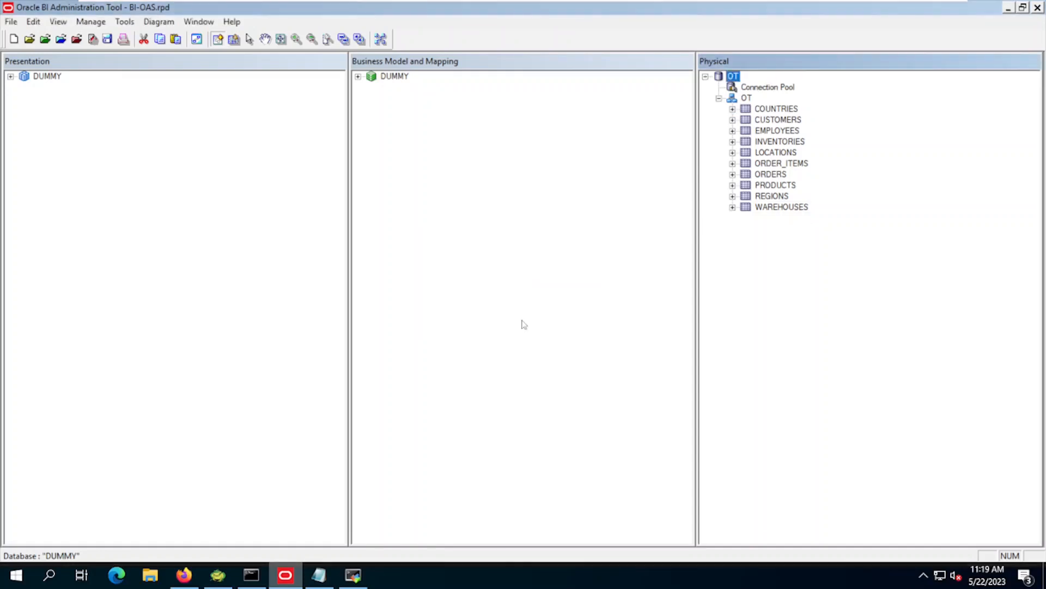
Delete the DUMMY business model from the Business Model and Mapping layer.
{"action": "left_click", "coordinate": [389, 82]}
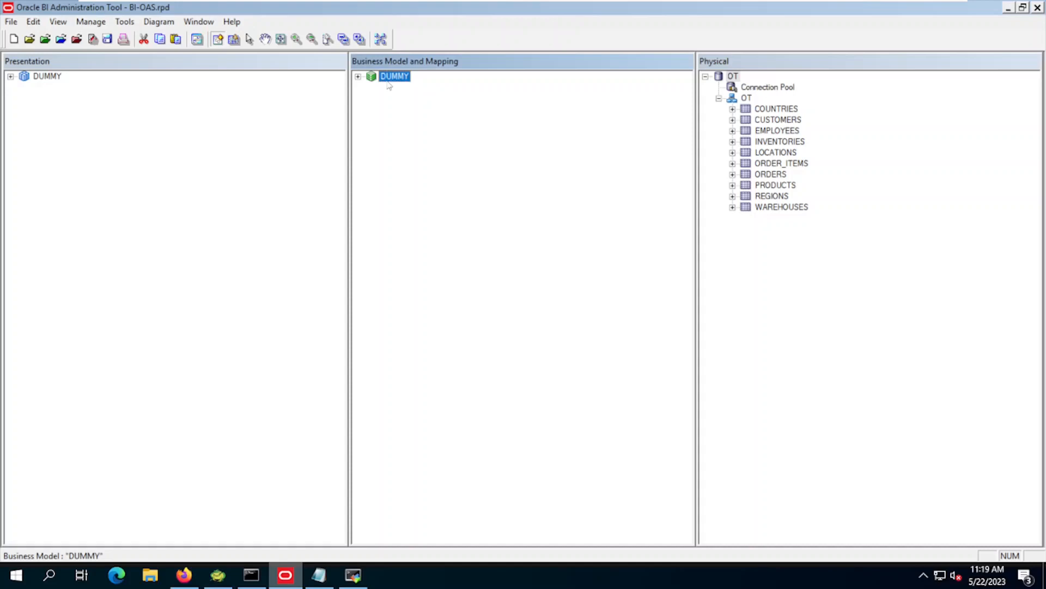
{"action": "key", "text": "Delete"}
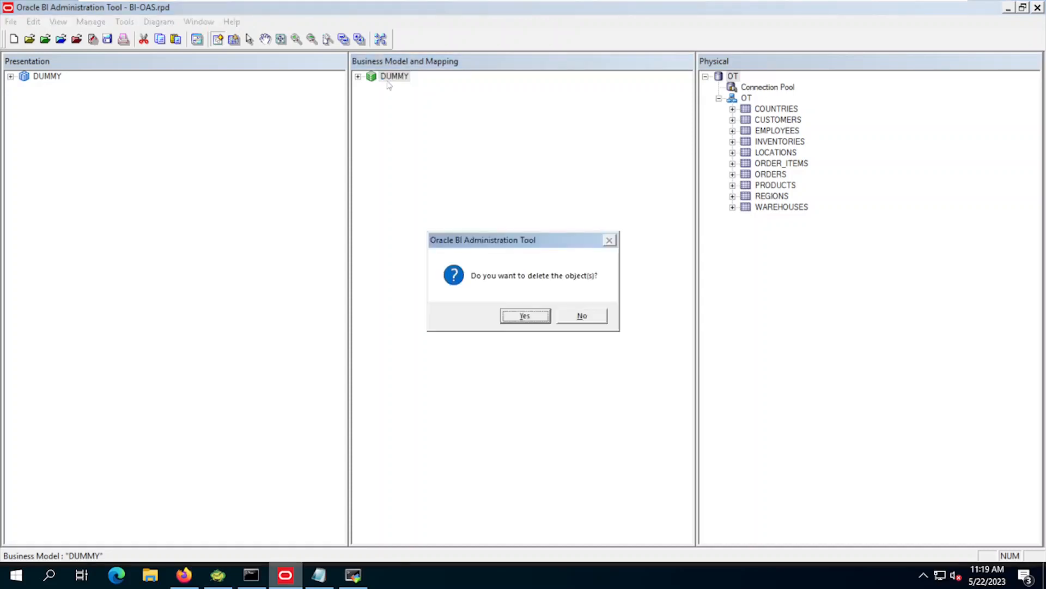
{"action": "left_click", "coordinate": [510, 321]}
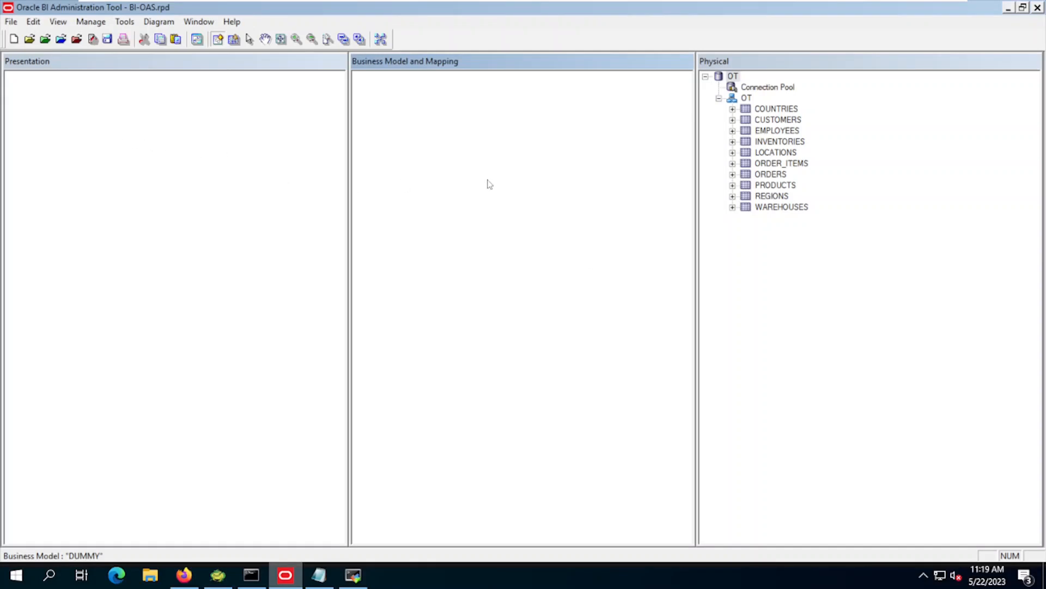
Create a new business model named OT-BMM in the Business Model and Mapping layer, leaving it disabled.
{"action": "right_click", "coordinate": [445, 149]}
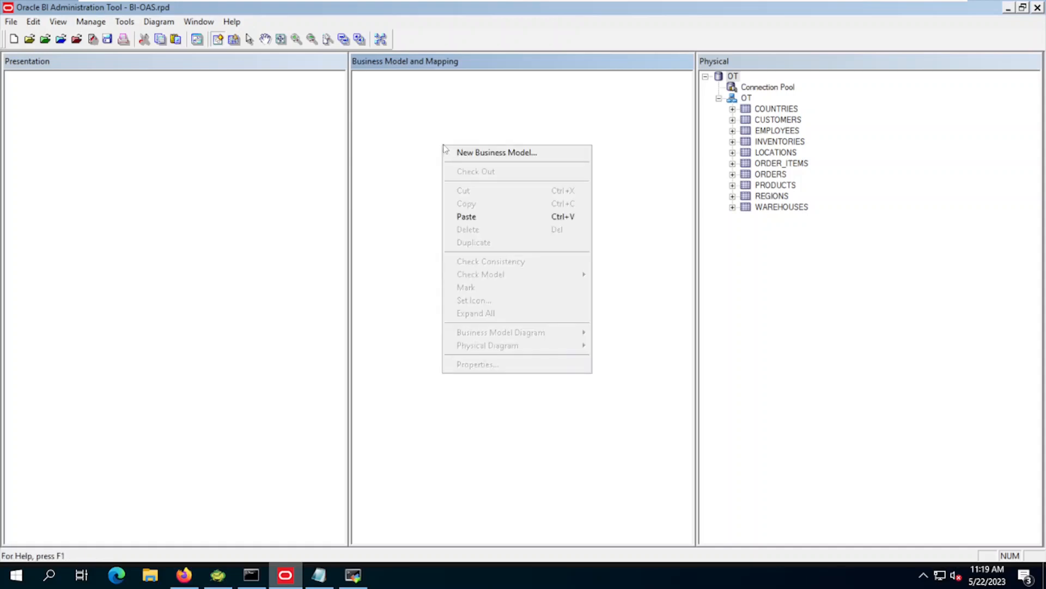
{"action": "left_click", "coordinate": [485, 155]}
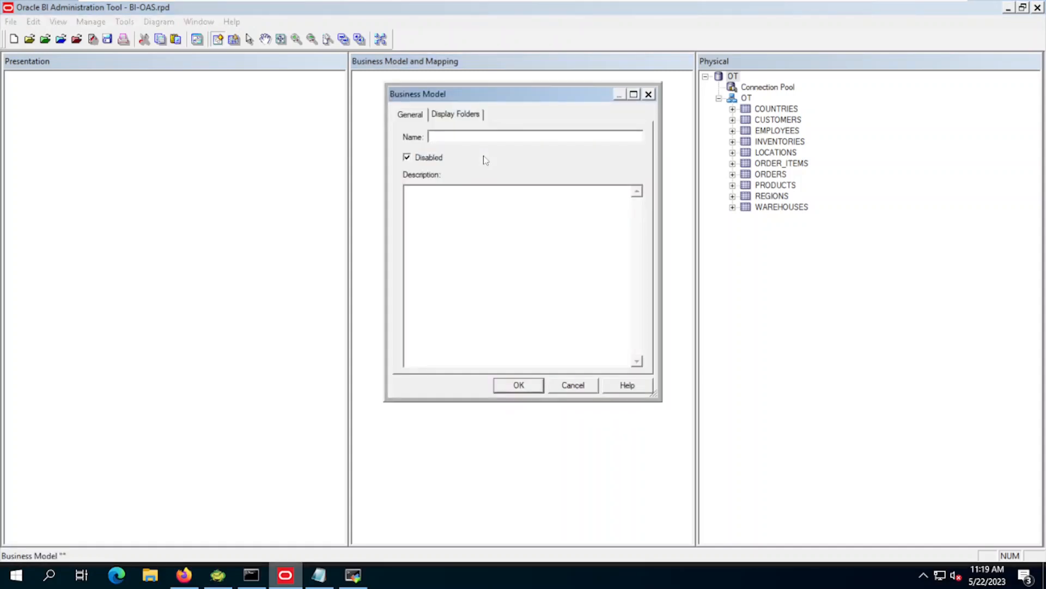
{"action": "type", "text": "OT-BMM"}
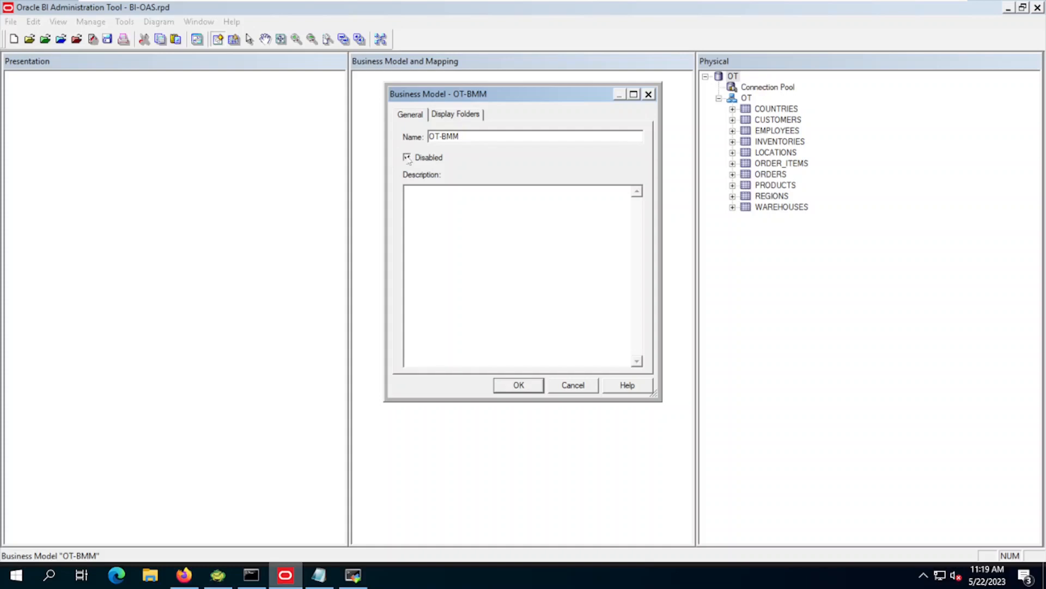
{"action": "left_click", "coordinate": [519, 385]}
{"action": "left_click", "coordinate": [762, 111]}
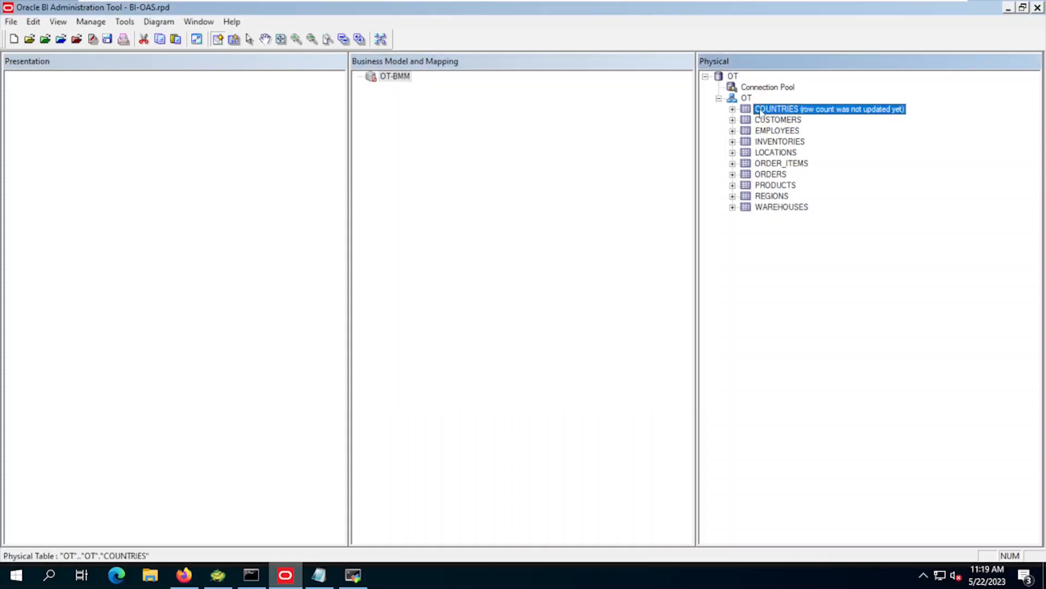
{"action": "left_click", "coordinate": [772, 211], "text": "shift"}
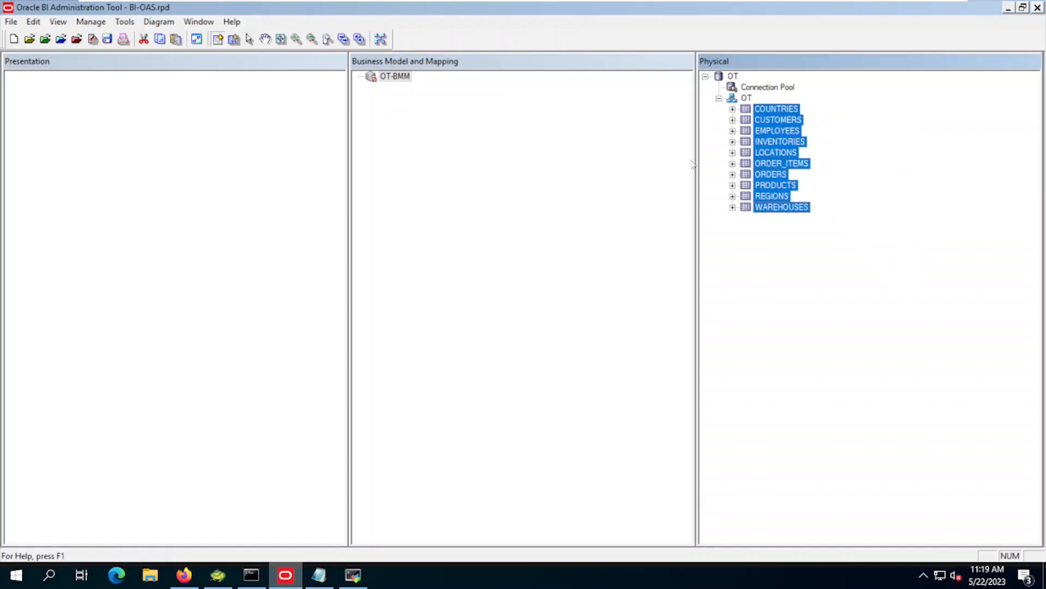
{"action": "left_click", "coordinate": [398, 77]}
{"action": "key", "text": "Delete"}
{"action": "key", "text": "Escape"}
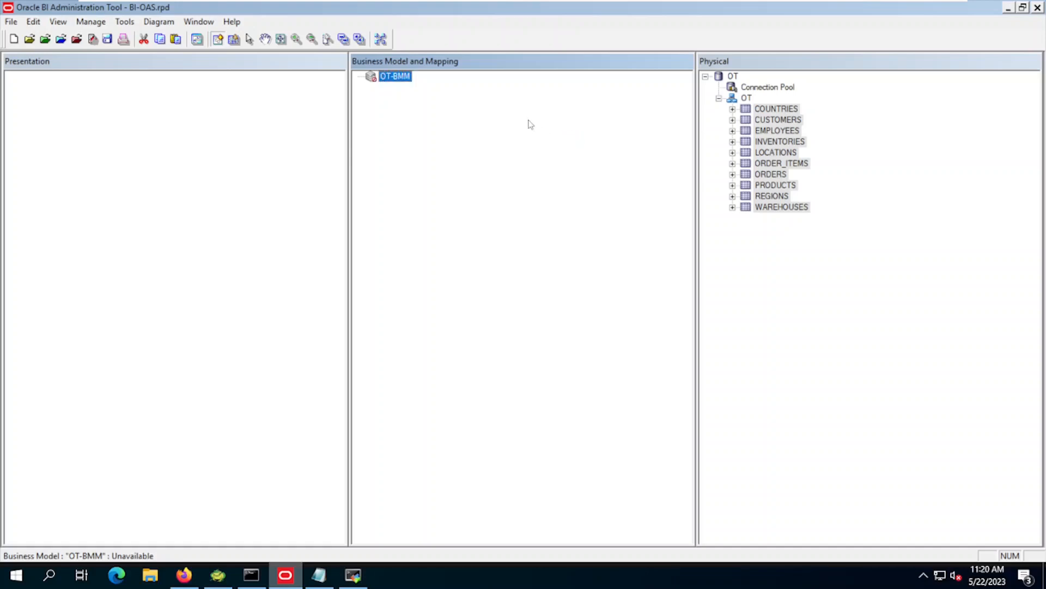
Add all physical tables from COUNTRIES through WAREHOUSES to the OT-BMM business model.
{"action": "left_click", "coordinate": [777, 109]}
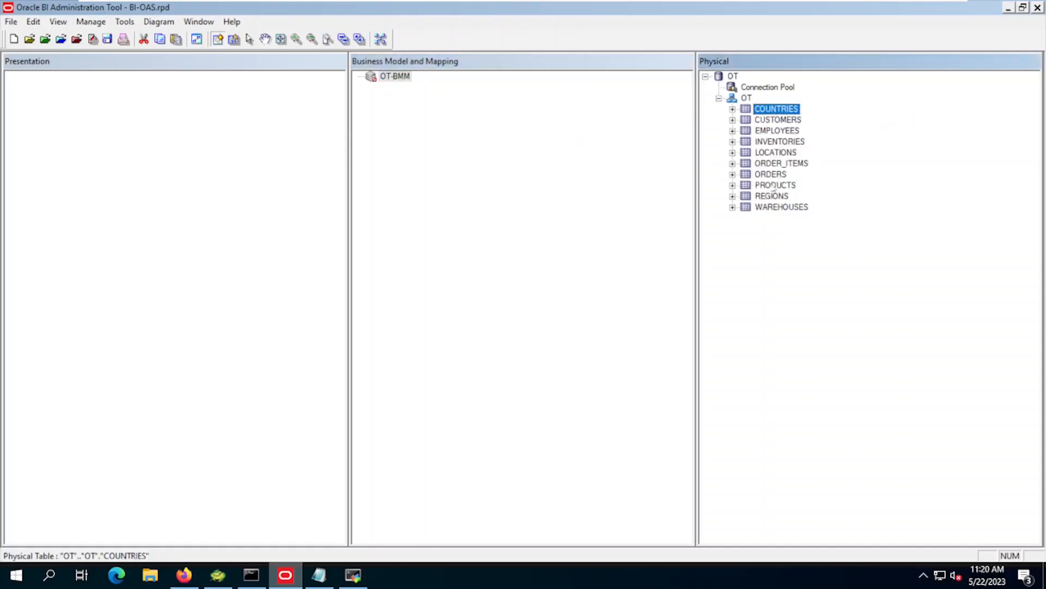
{"action": "left_click", "coordinate": [771, 207], "text": "shift"}
{"action": "left_click_drag", "start_coordinate": [769, 208], "coordinate": [407, 77]}
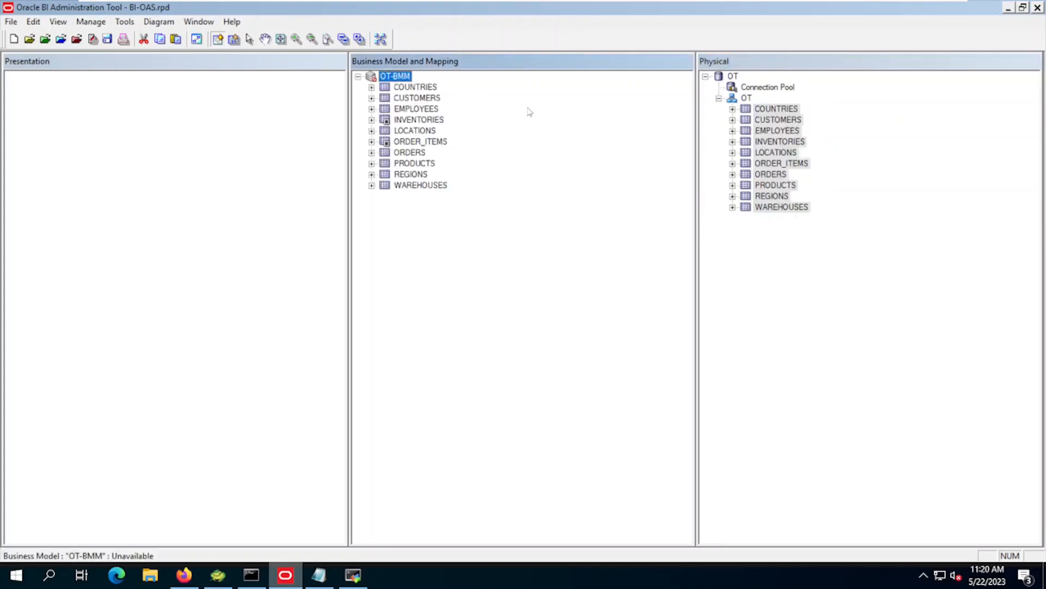
View the physical diagram of the logical tables INVENTORIES, ORDER_ITEMS and ORDERS with their direct joins, and close it.
{"action": "left_click", "coordinate": [439, 120]}
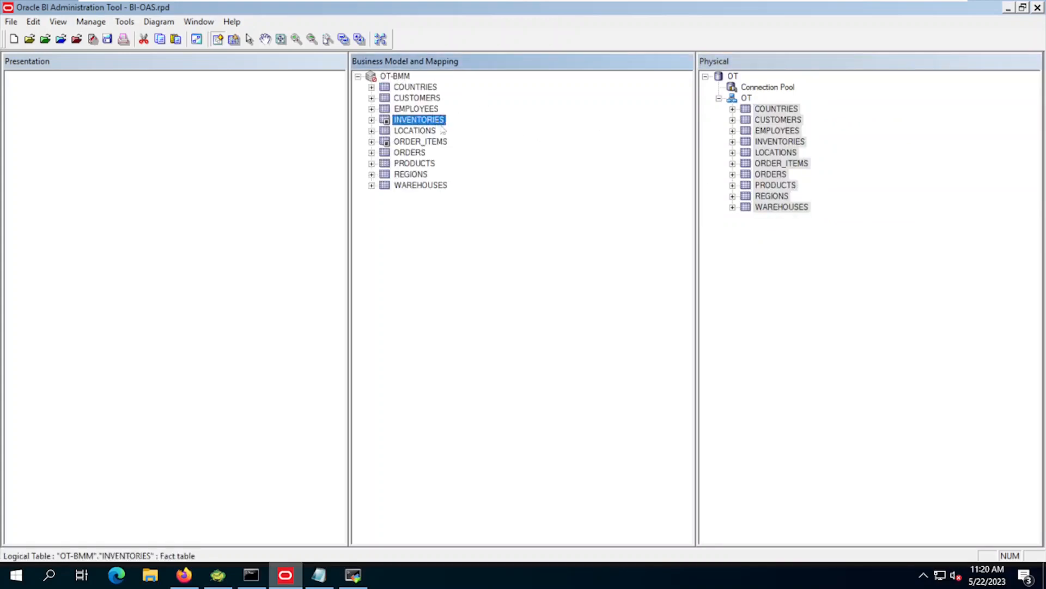
{"action": "left_click", "coordinate": [411, 144], "text": "ctrl"}
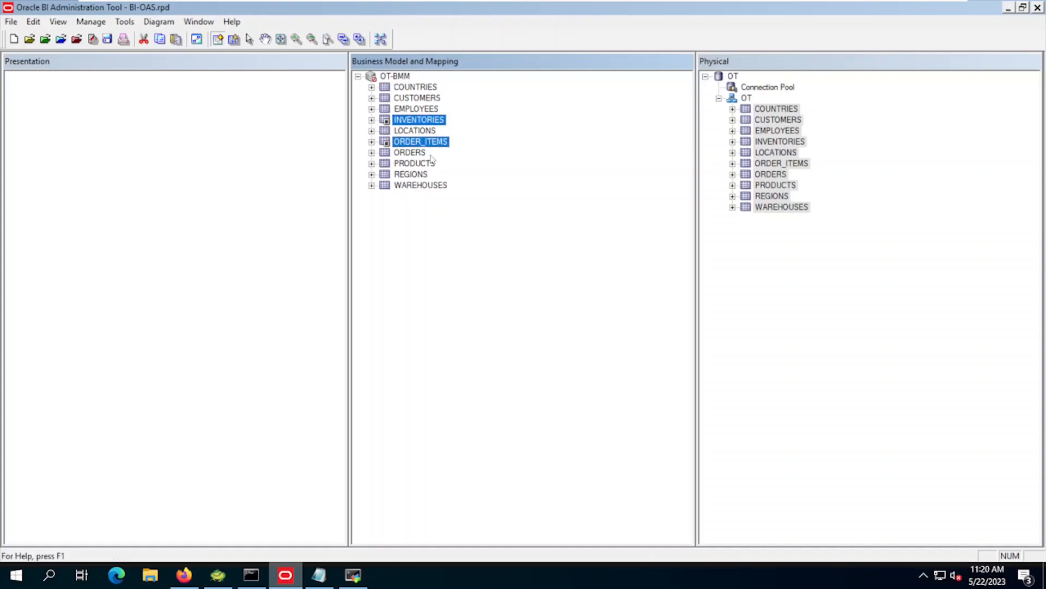
{"action": "left_click", "coordinate": [420, 153], "text": "ctrl"}
{"action": "right_click", "coordinate": [417, 154]}
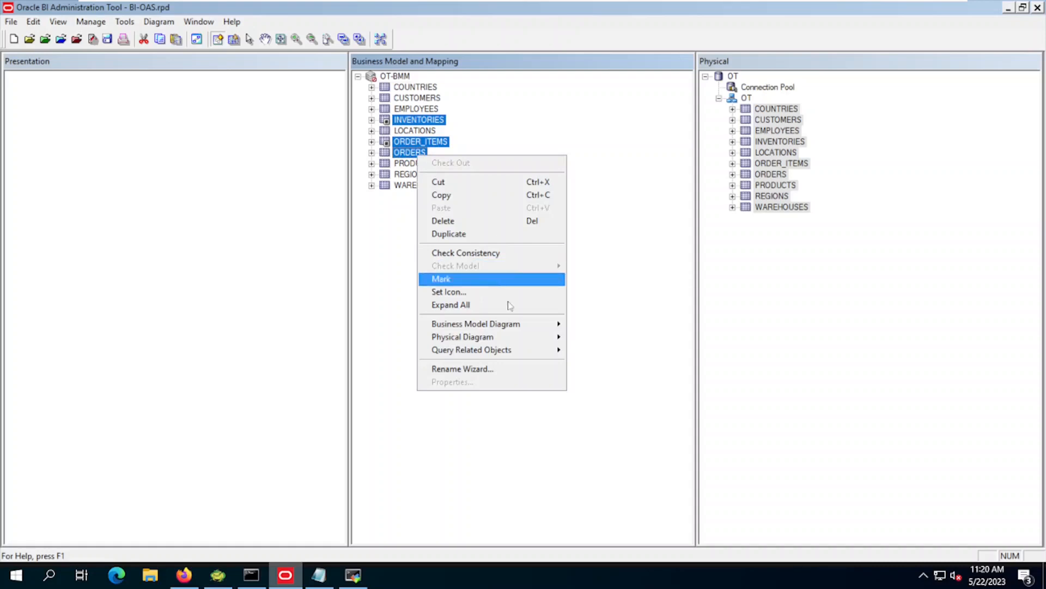
{"action": "mouse_move", "coordinate": [512, 322]}
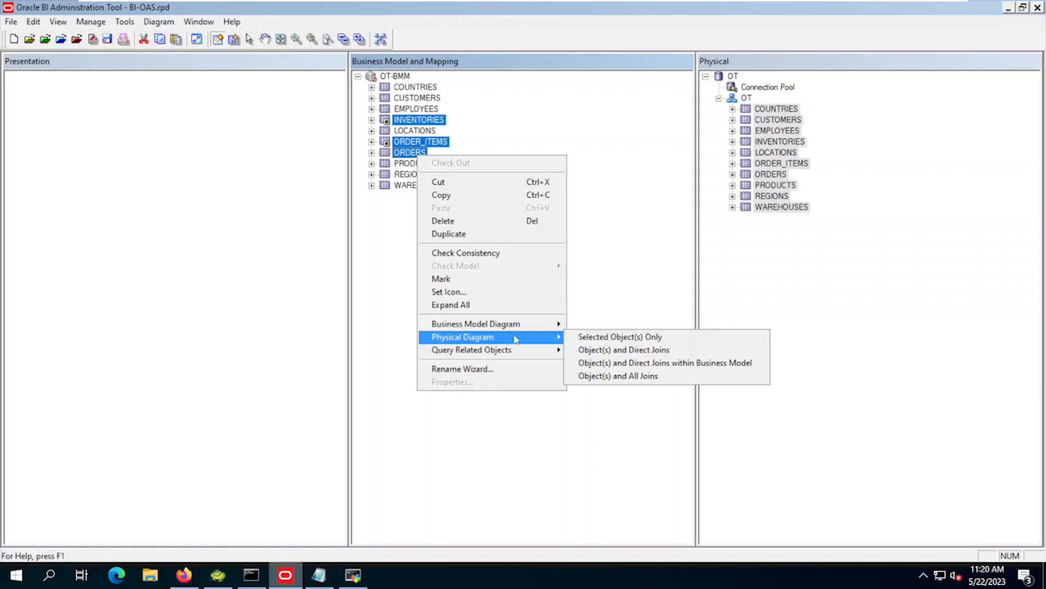
{"action": "left_click", "coordinate": [610, 350]}
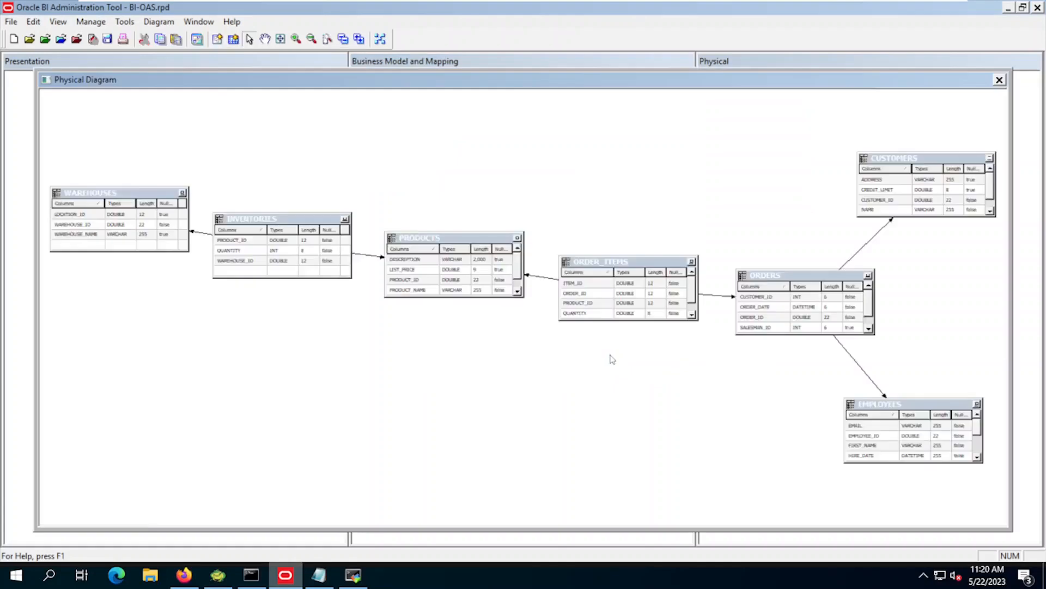
{"action": "left_click", "coordinate": [999, 79]}
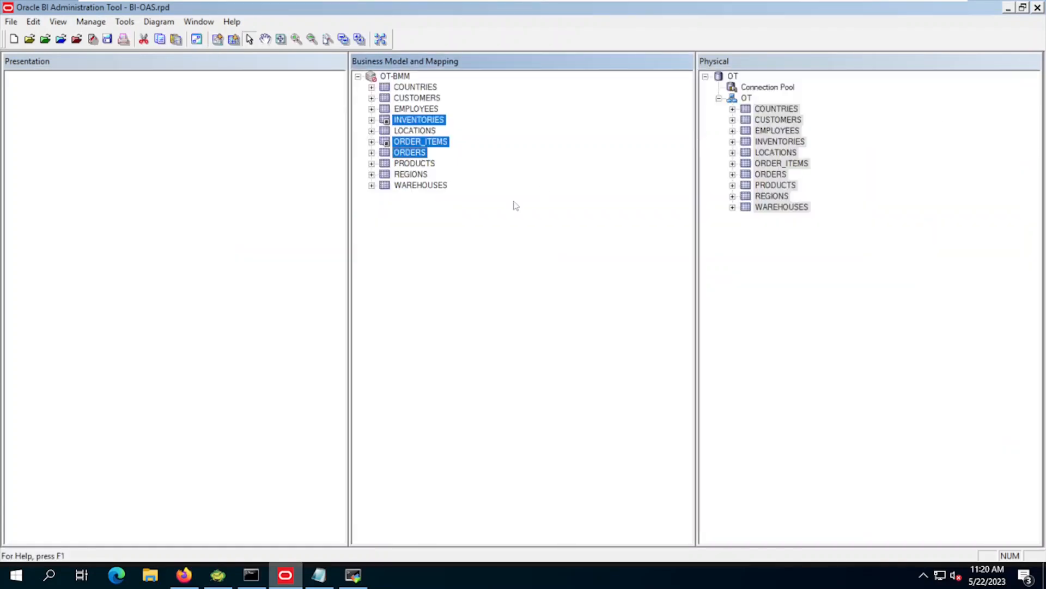
View the physical diagram of only the selected INVENTORIES, ORDER_ITEMS and ORDERS tables, and close it.
{"action": "right_click", "coordinate": [431, 152]}
{"action": "mouse_move", "coordinate": [501, 338]}
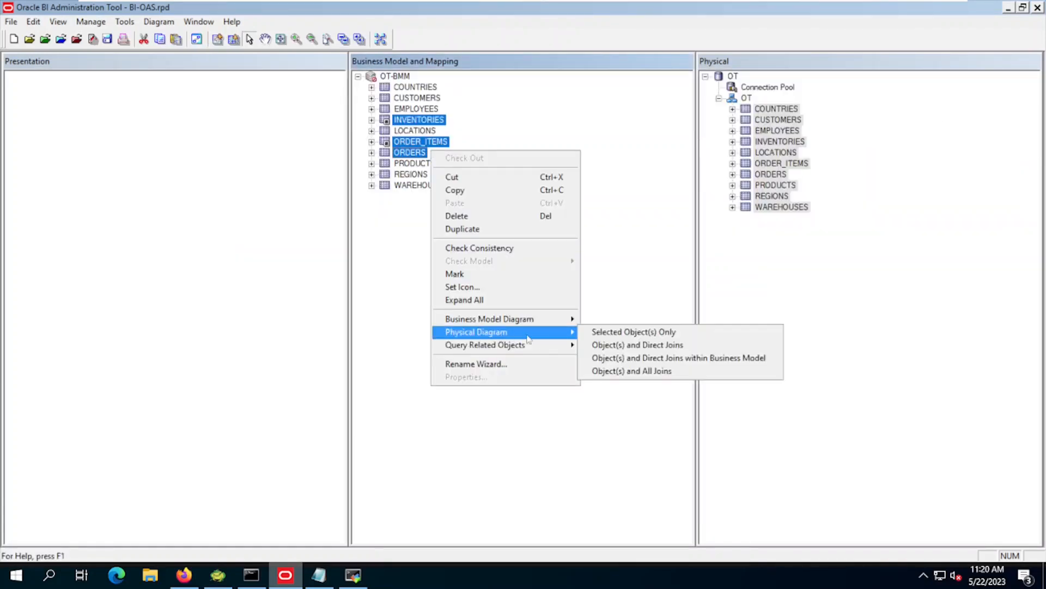
{"action": "left_click", "coordinate": [602, 332]}
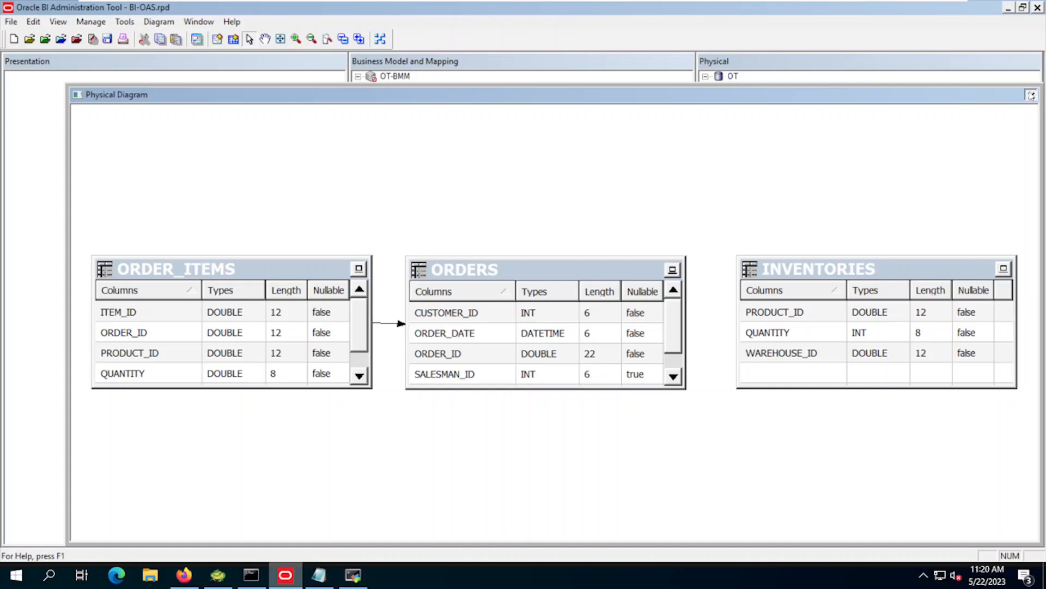
{"action": "left_click", "coordinate": [1031, 96]}
Delete all logical tables from COUNTRIES through WAREHOUSES in the OT-BMM business model.
{"action": "left_click", "coordinate": [411, 89]}
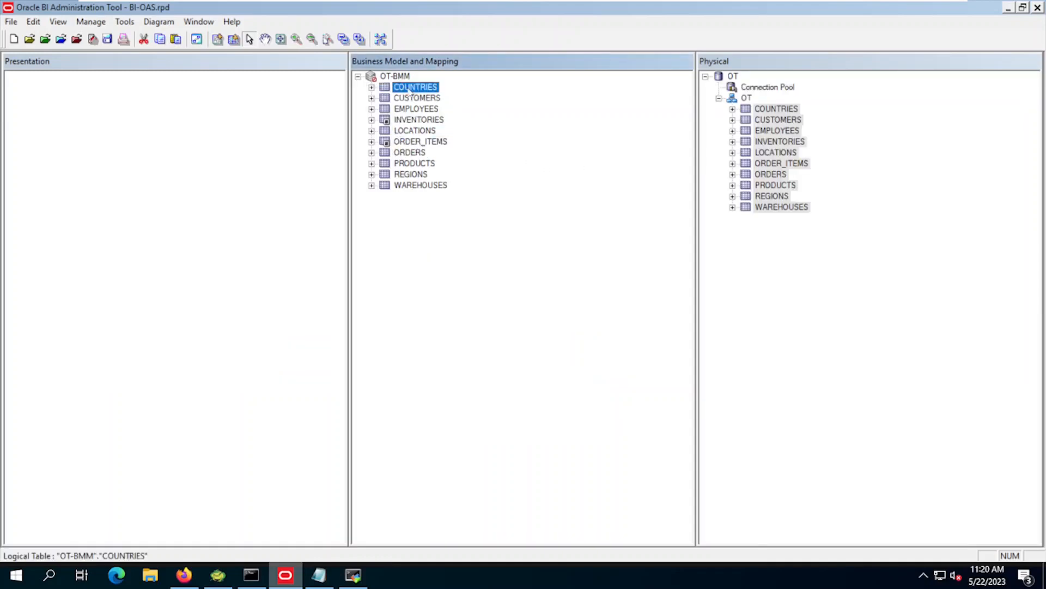
{"action": "left_click", "coordinate": [403, 187], "text": "shift"}
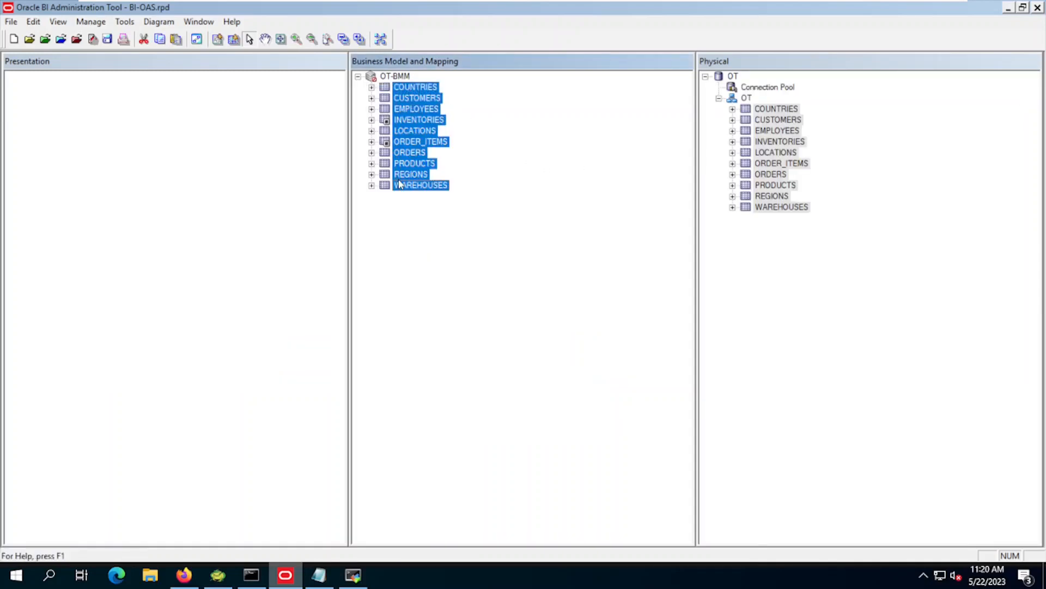
{"action": "key", "text": "Delete"}
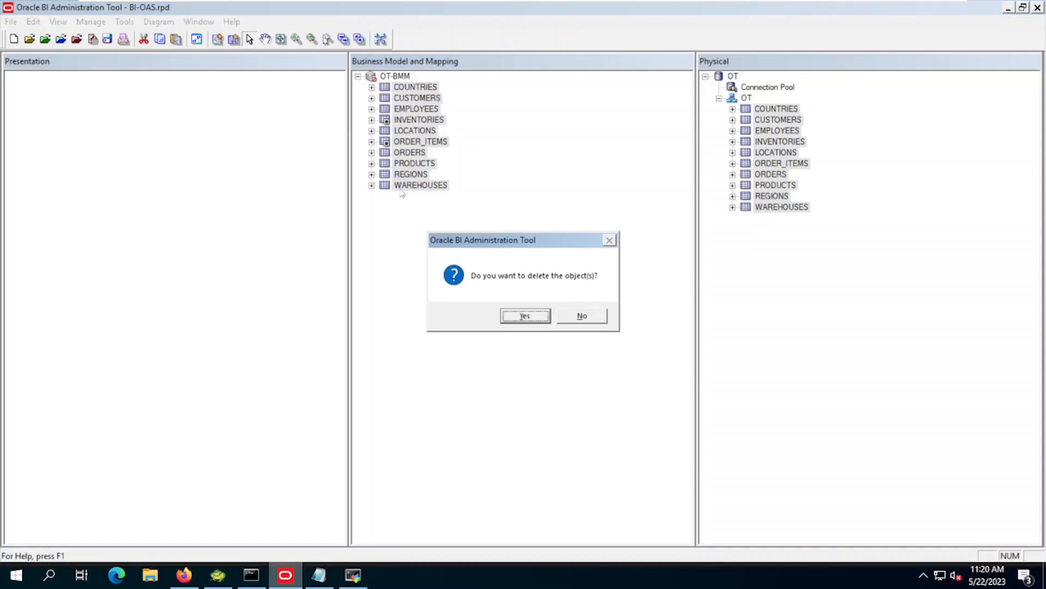
{"action": "key", "text": "Return"}
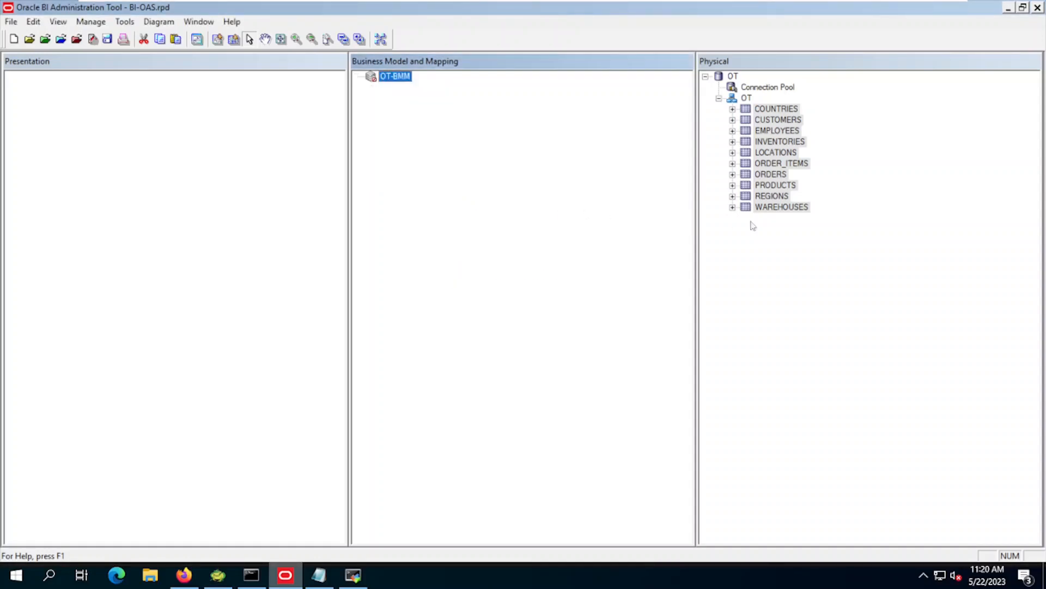
Create an alias of the physical table ORDERS named ORDERS_V, checking its columns before confirming.
{"action": "left_click", "coordinate": [780, 178]}
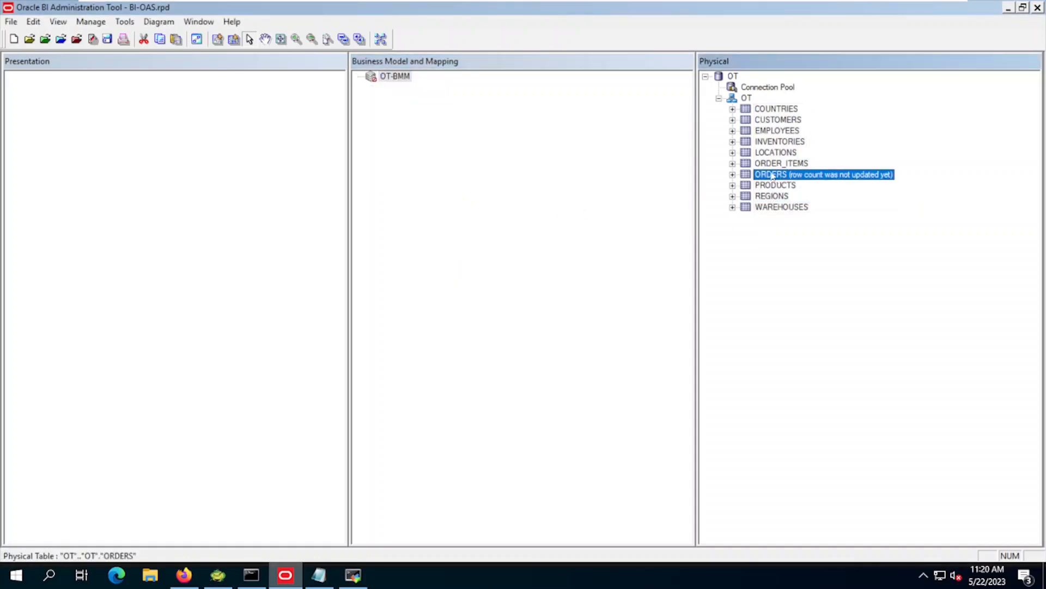
{"action": "right_click", "coordinate": [772, 176]}
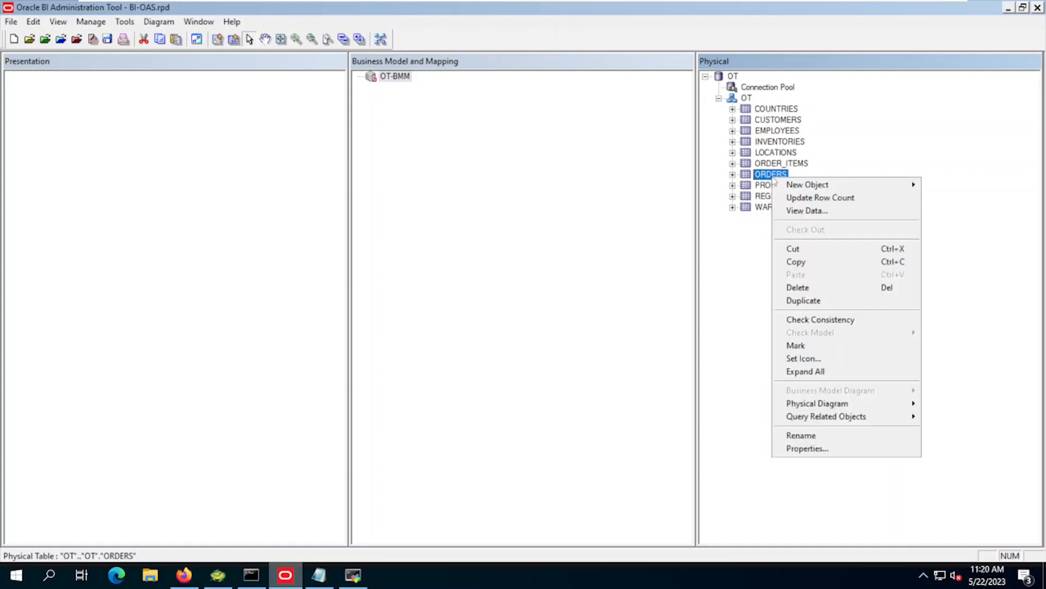
{"action": "mouse_move", "coordinate": [806, 186]}
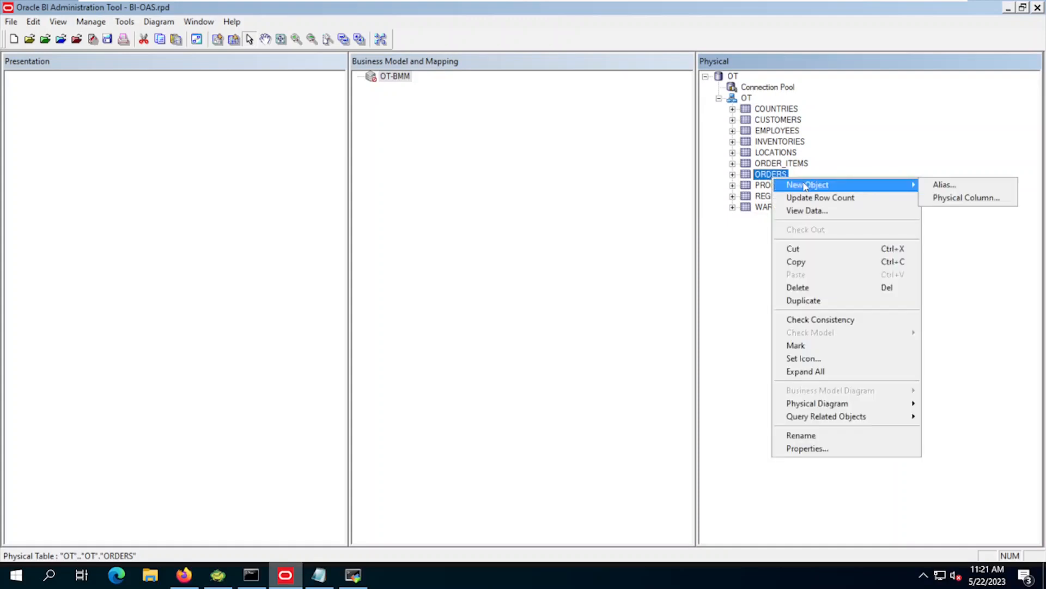
{"action": "left_click", "coordinate": [942, 186]}
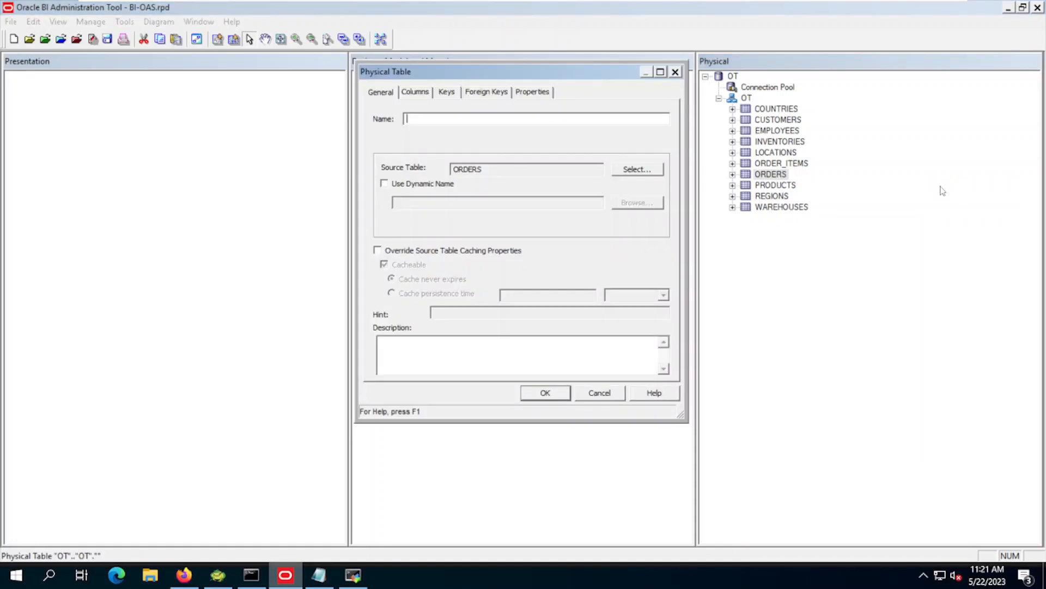
{"action": "type", "text": "ORDERS_V"}
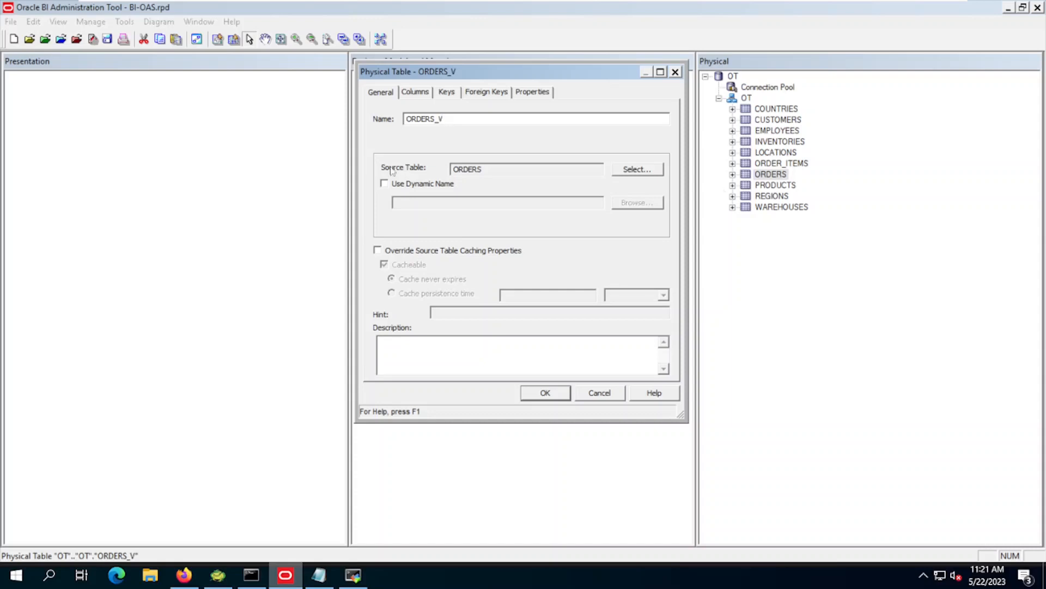
{"action": "left_click_drag", "start_coordinate": [483, 169], "coordinate": [453, 169]}
{"action": "left_click", "coordinate": [423, 94]}
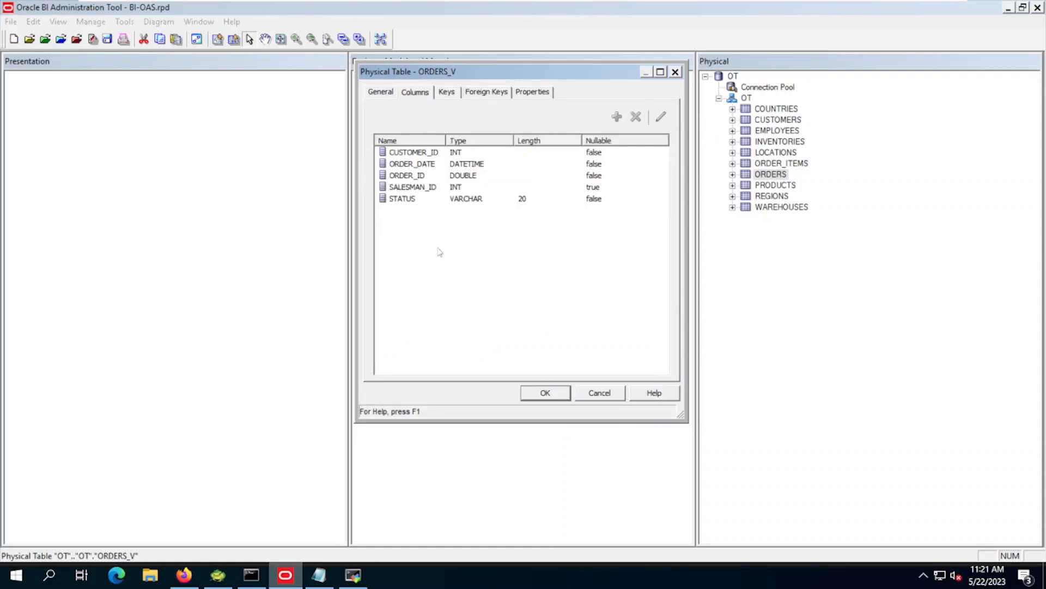
{"action": "left_click", "coordinate": [534, 392]}
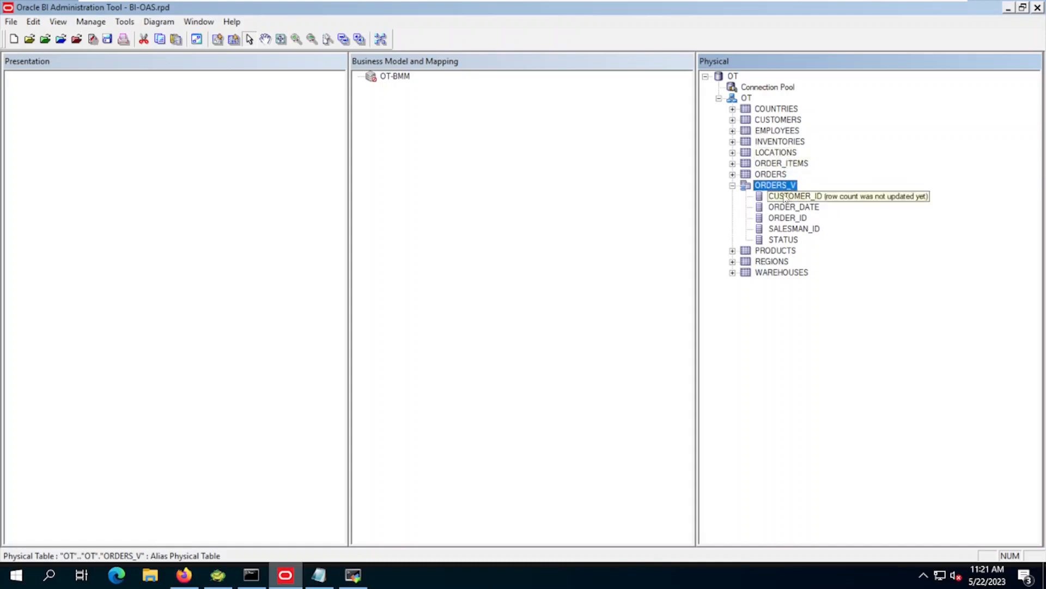
Check the source table in the general properties of the ORDERS_V alias and close them.
{"action": "double_click", "coordinate": [781, 187]}
{"action": "left_click", "coordinate": [388, 92]}
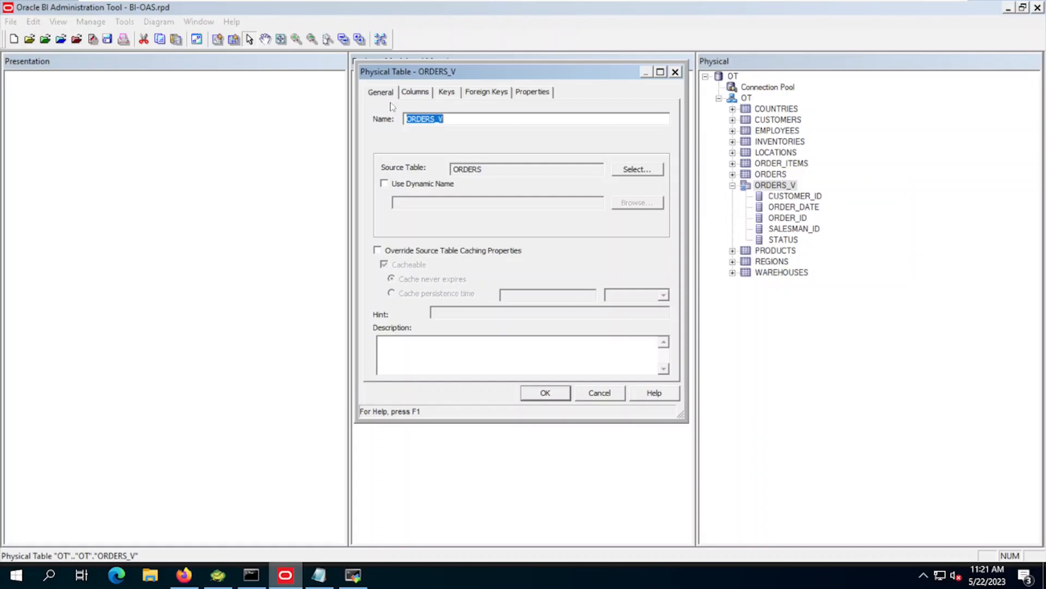
{"action": "left_click_drag", "start_coordinate": [483, 169], "coordinate": [452, 169]}
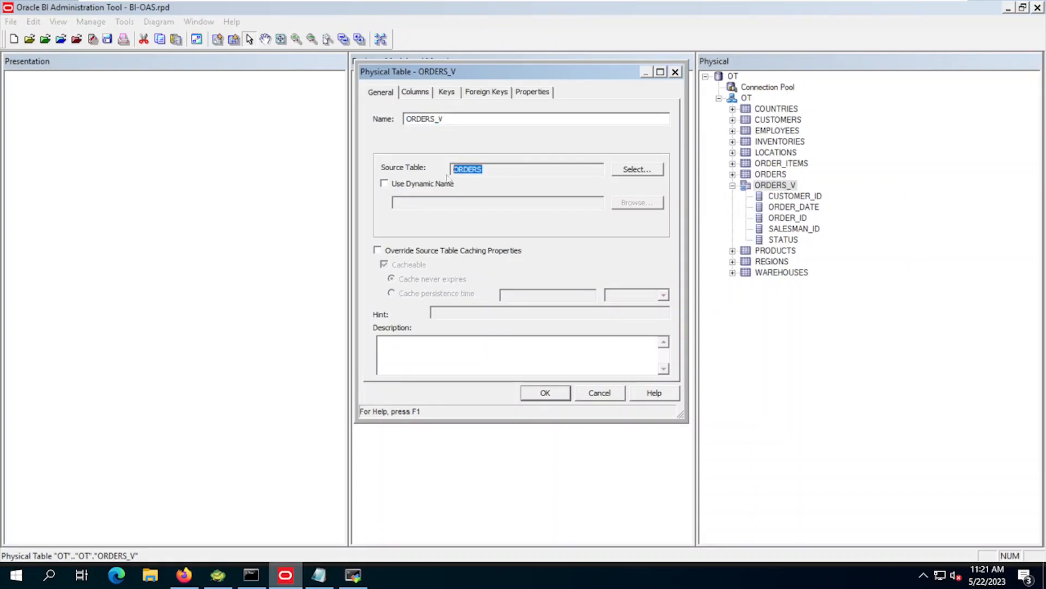
{"action": "left_click", "coordinate": [530, 394]}
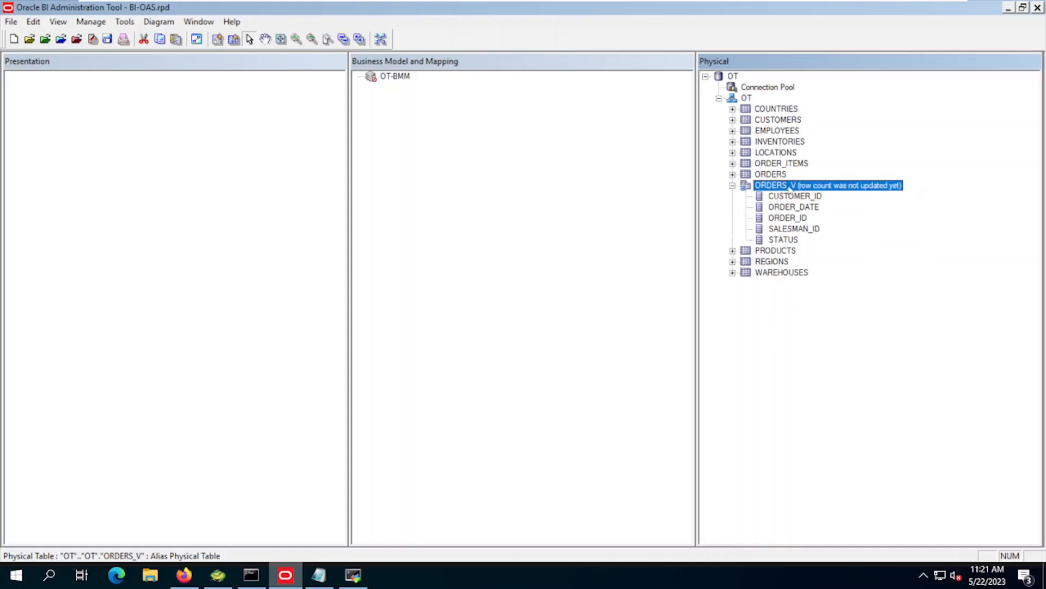
Show the physical diagram of only the selected ORDER_ITEMS, ORDERS and ORDERS_V tables.
{"action": "left_click", "coordinate": [771, 176], "text": "ctrl"}
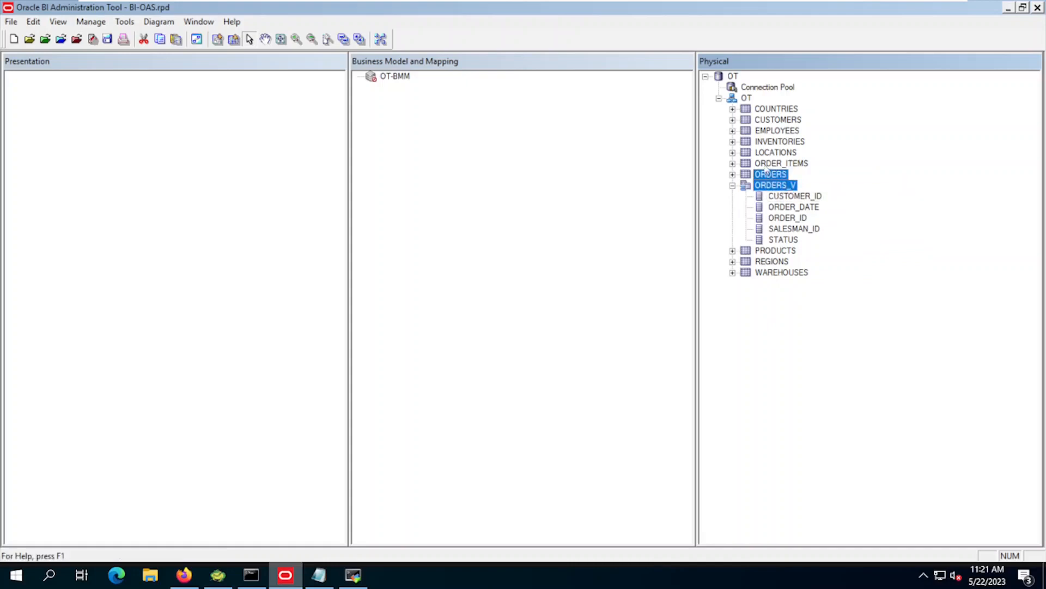
{"action": "left_click", "coordinate": [766, 164], "text": "ctrl"}
{"action": "right_click", "coordinate": [766, 167]}
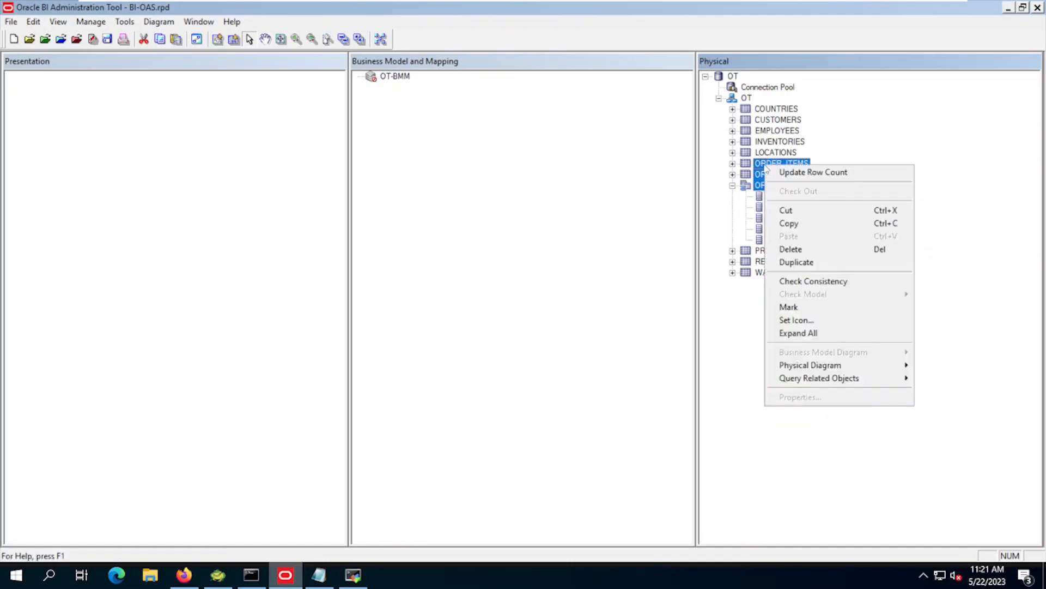
{"action": "mouse_move", "coordinate": [811, 368]}
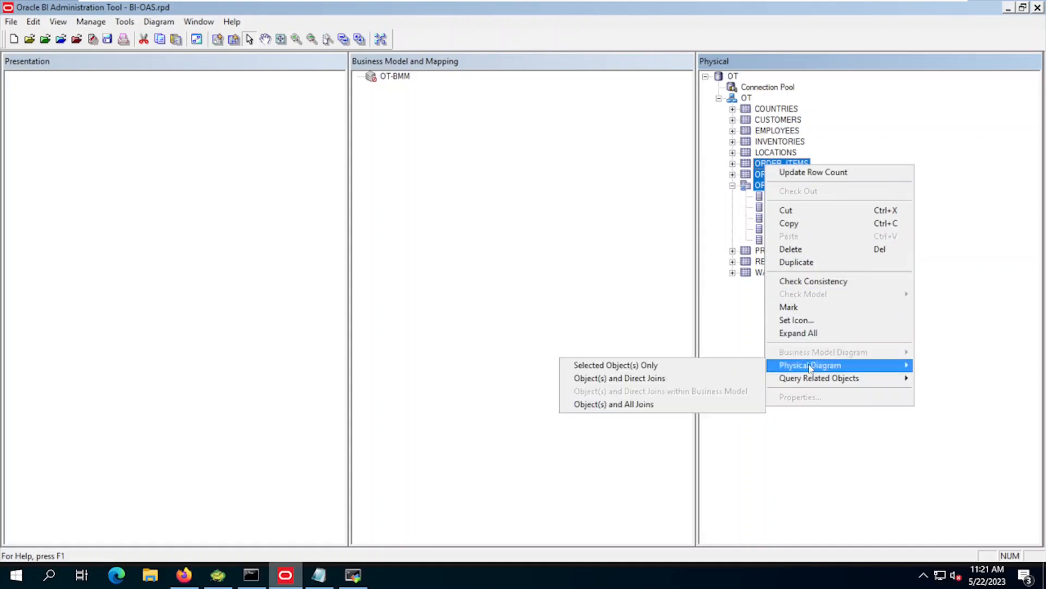
{"action": "left_click", "coordinate": [717, 366]}
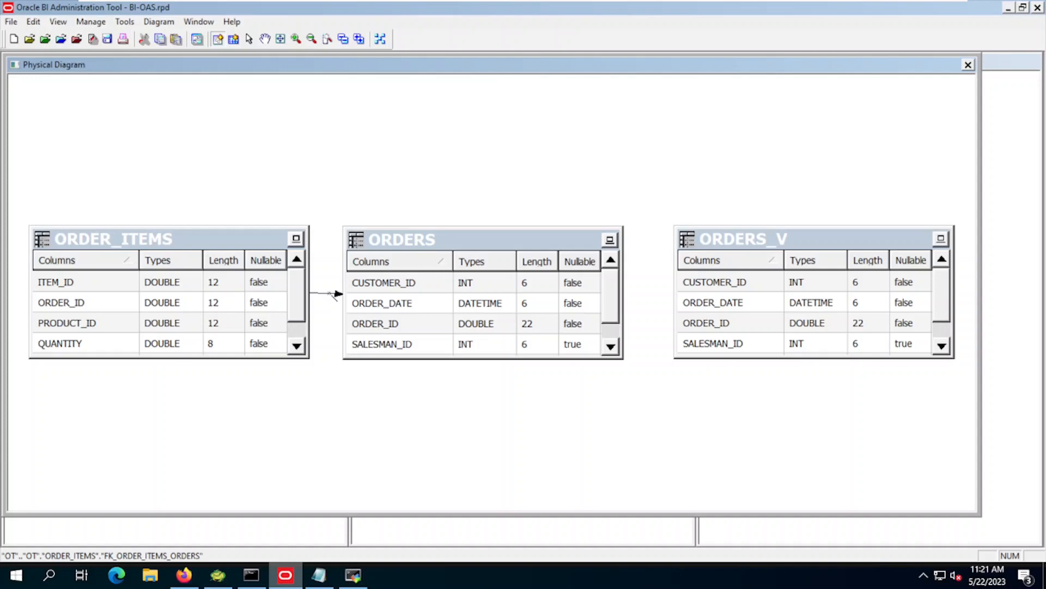
Delete the join between ORDER_ITEMS and ORDERS in the physical diagram.
{"action": "left_click", "coordinate": [249, 39]}
{"action": "left_click", "coordinate": [325, 294]}
{"action": "key", "text": "Delete"}
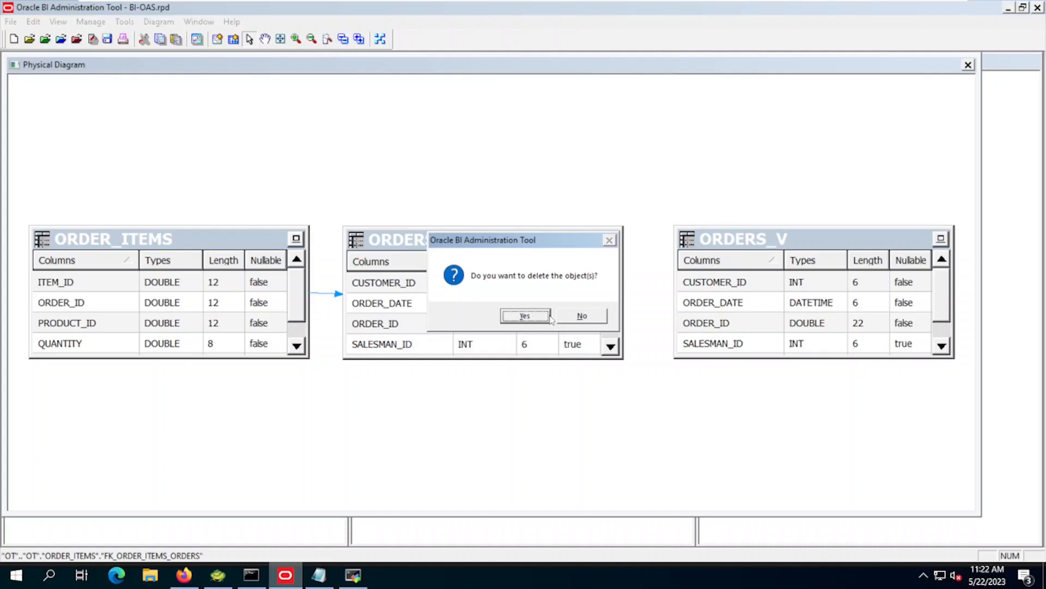
{"action": "left_click", "coordinate": [525, 316]}
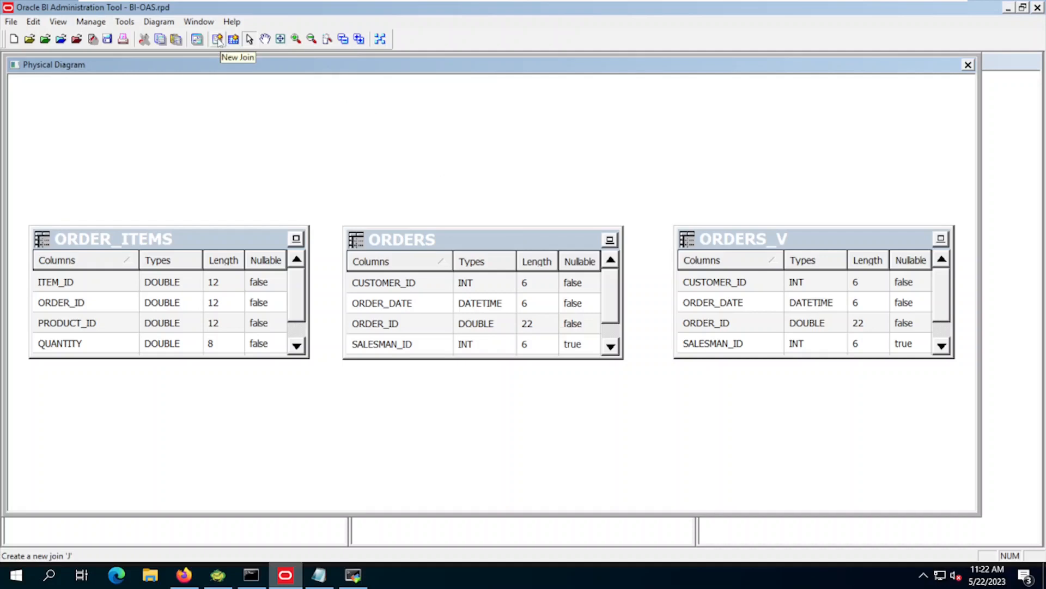
Join ORDER_ITEMS to ORDERS_V with a physical foreign key matching ORDER_ID on both tables, and close the diagram.
{"action": "left_click", "coordinate": [218, 40]}
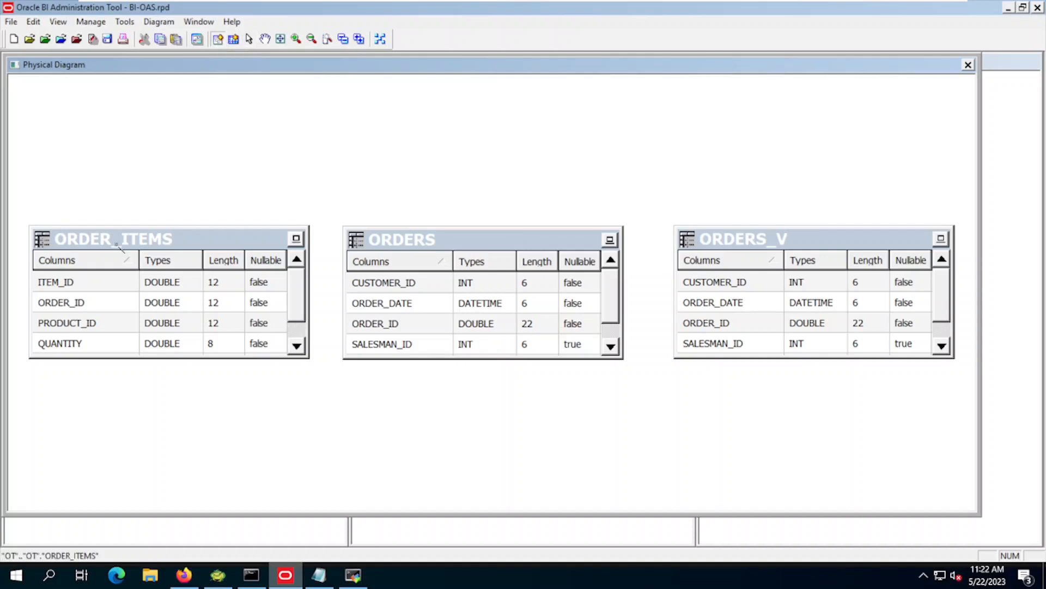
{"action": "left_click", "coordinate": [71, 294]}
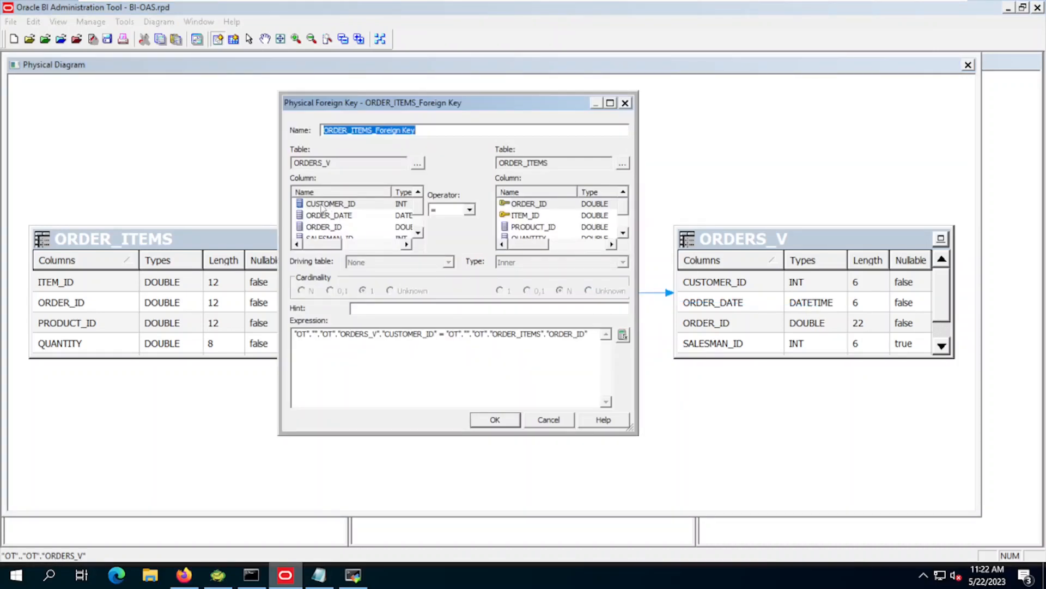
{"action": "left_click", "coordinate": [322, 227]}
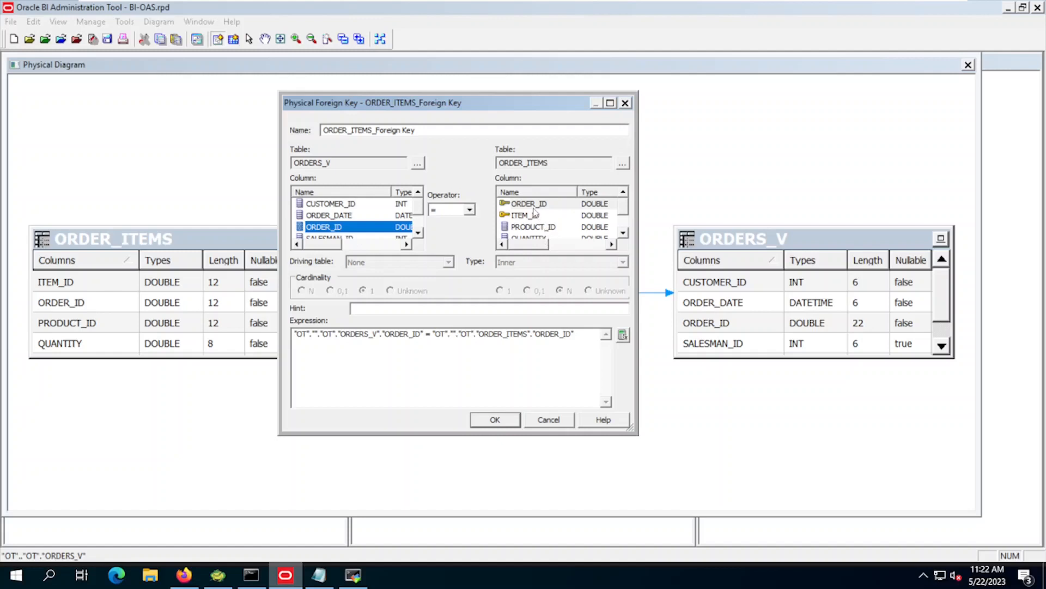
{"action": "left_click", "coordinate": [531, 204]}
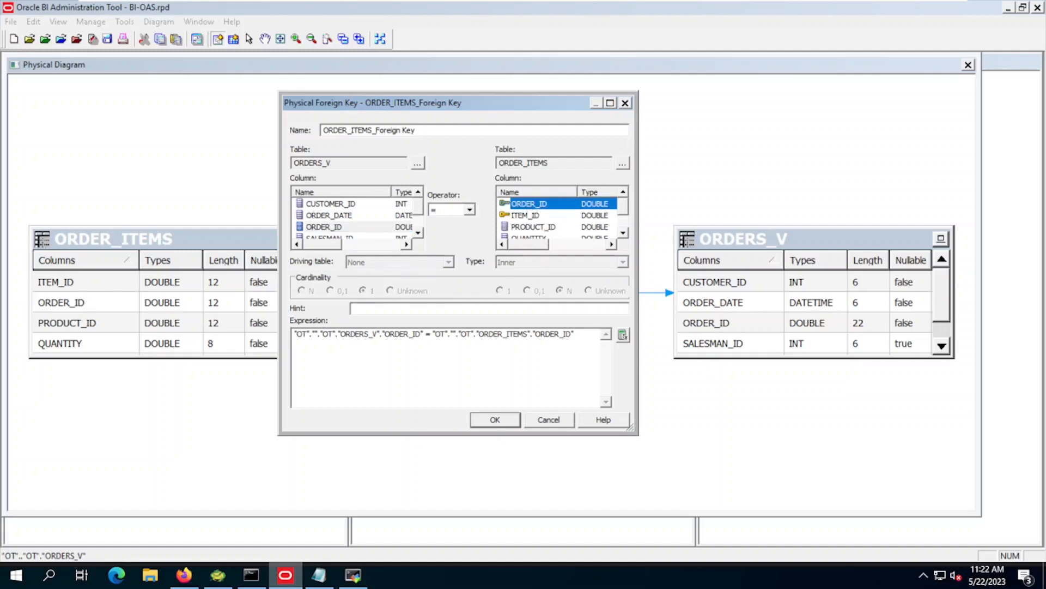
{"action": "left_click", "coordinate": [622, 335]}
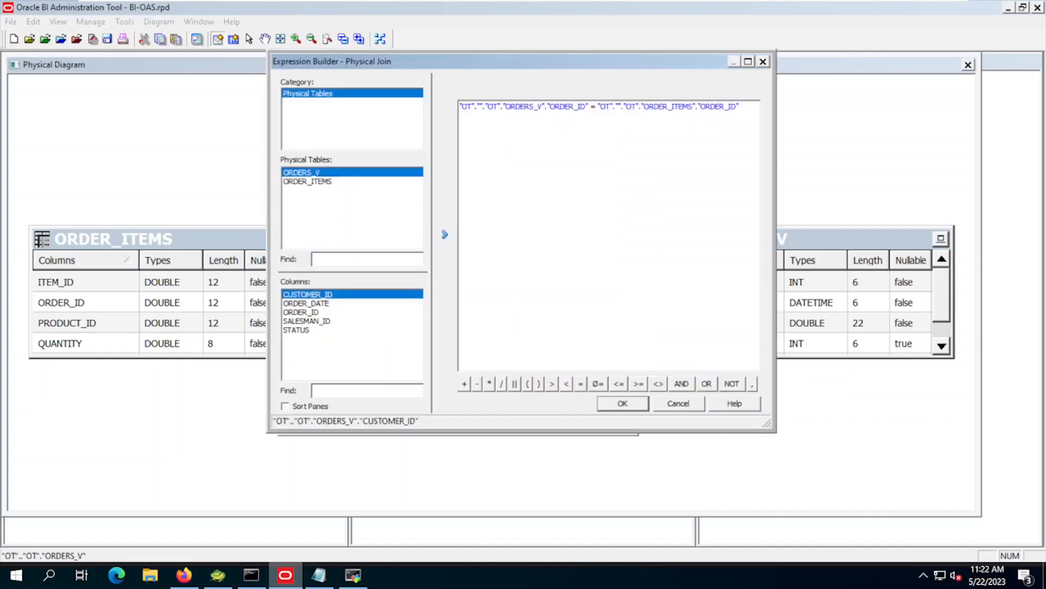
{"action": "left_click", "coordinate": [623, 404]}
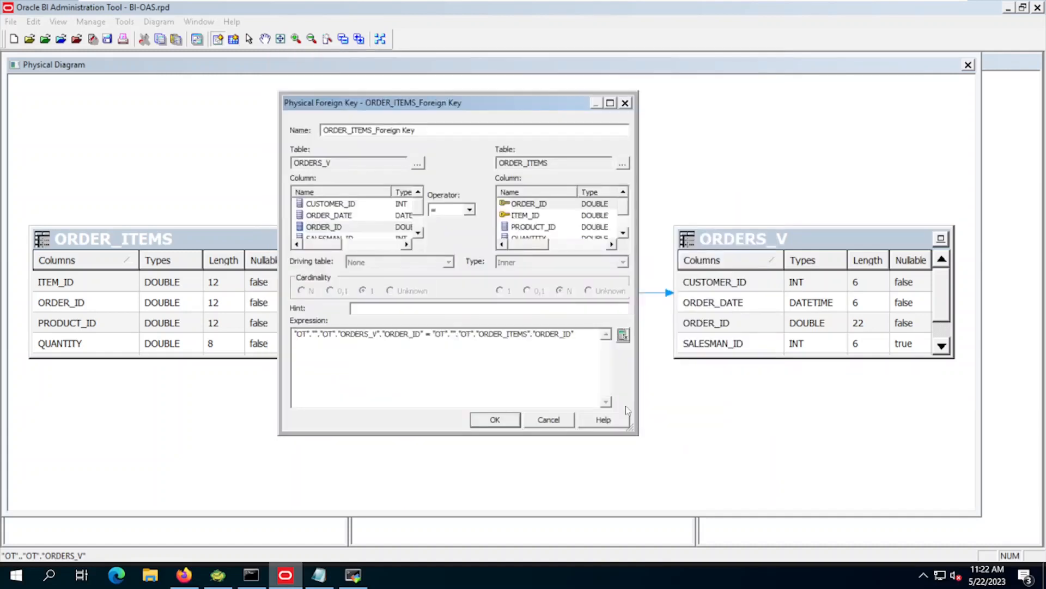
{"action": "left_click", "coordinate": [494, 421]}
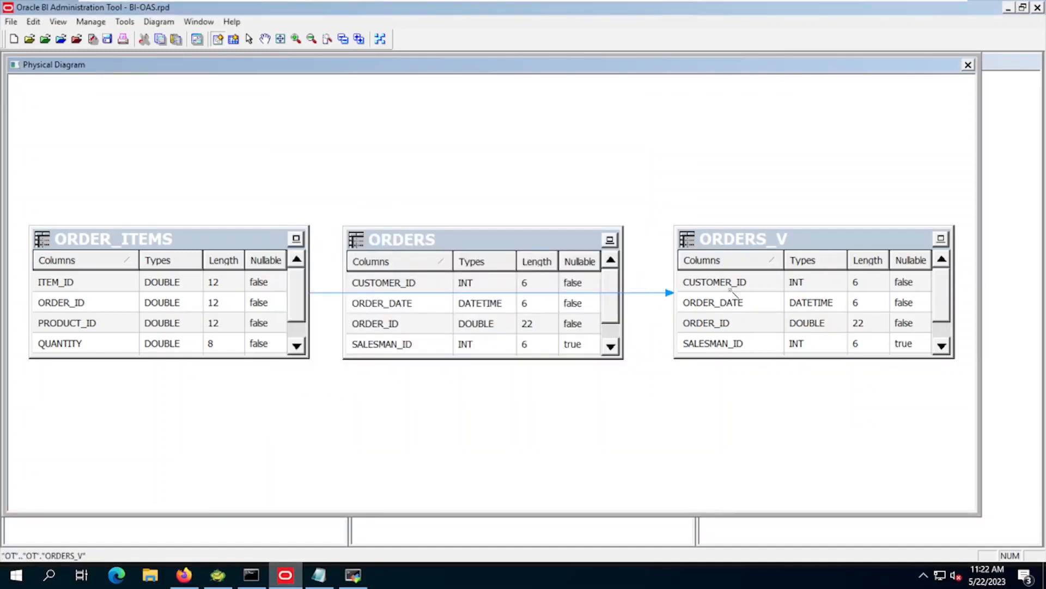
{"action": "left_click", "coordinate": [969, 65]}
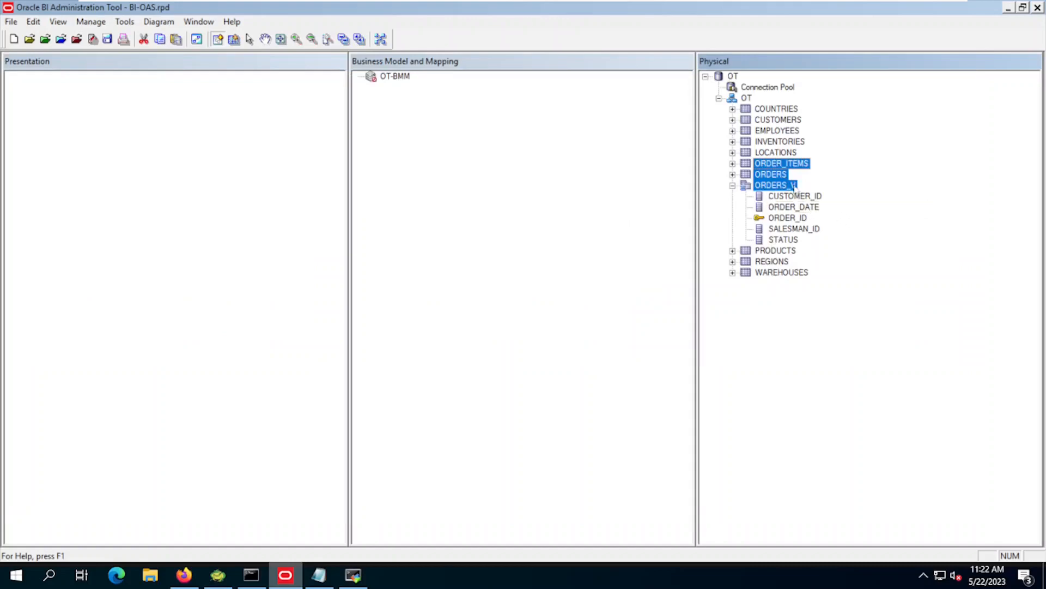
View the physical diagram of ORDER_ITEMS with its direct joins, and close it.
{"action": "left_click", "coordinate": [784, 164]}
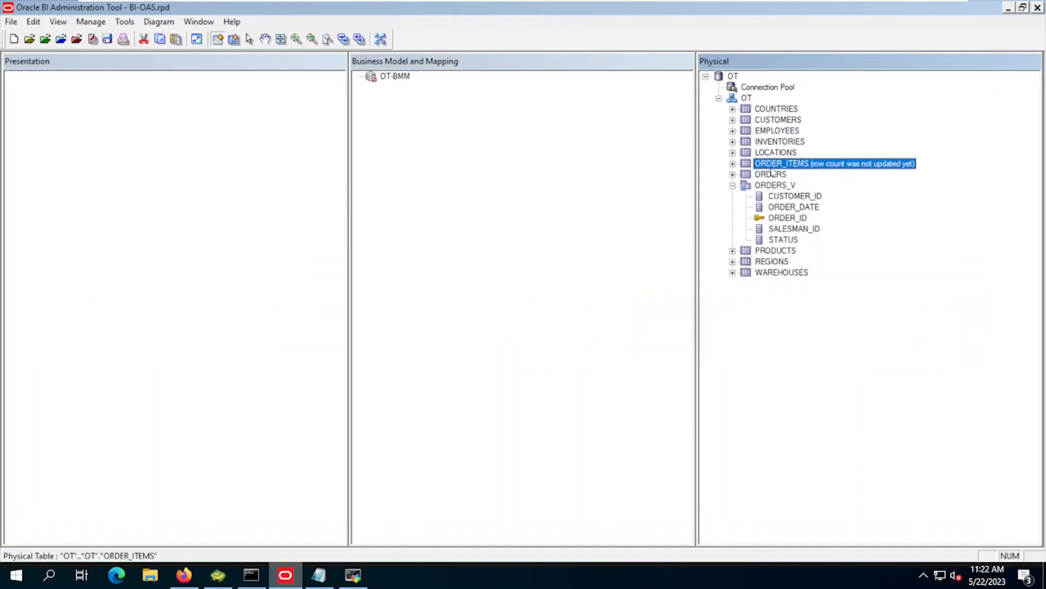
{"action": "right_click", "coordinate": [773, 165]}
{"action": "left_click", "coordinate": [848, 154]}
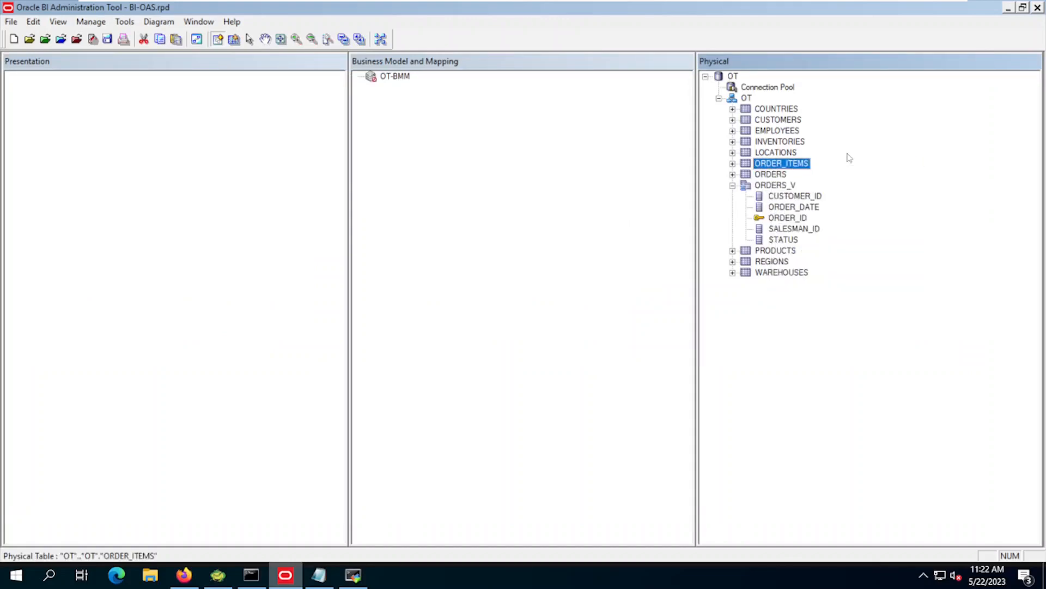
{"action": "right_click", "coordinate": [787, 164]}
{"action": "mouse_move", "coordinate": [839, 398]}
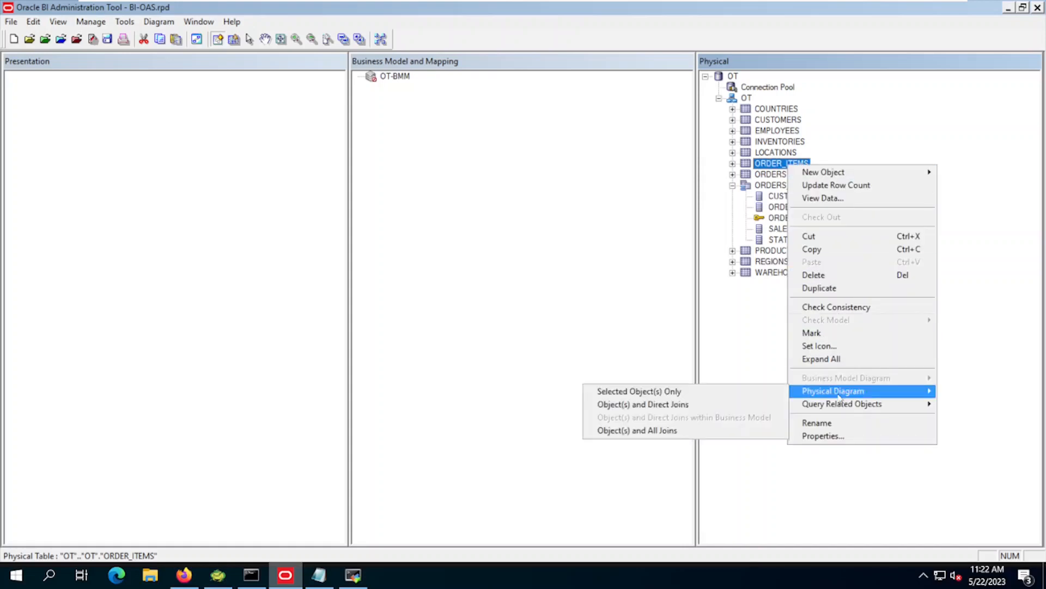
{"action": "left_click", "coordinate": [690, 410]}
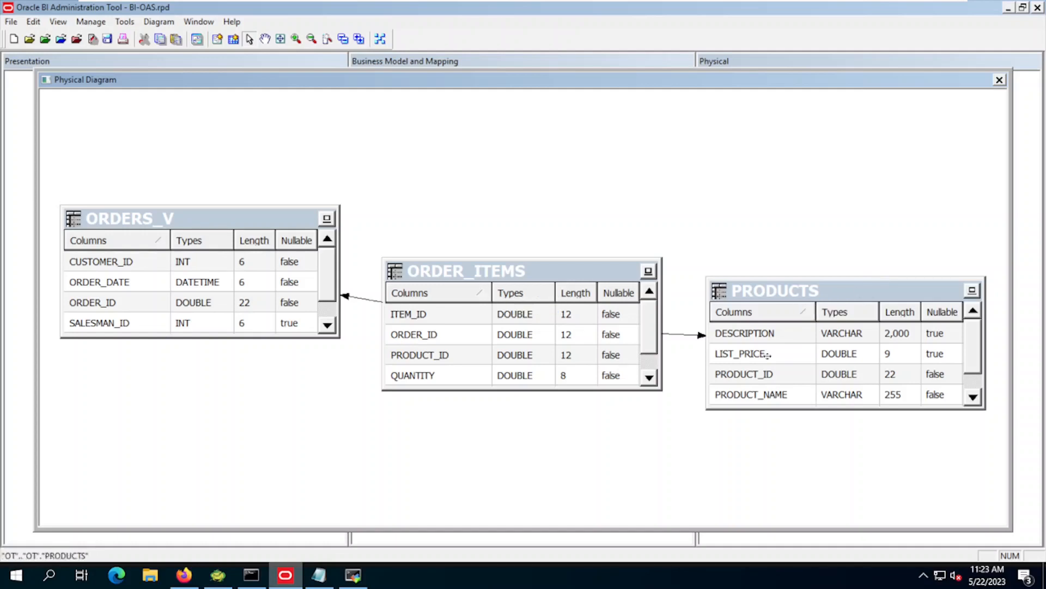
{"action": "left_click", "coordinate": [999, 80]}
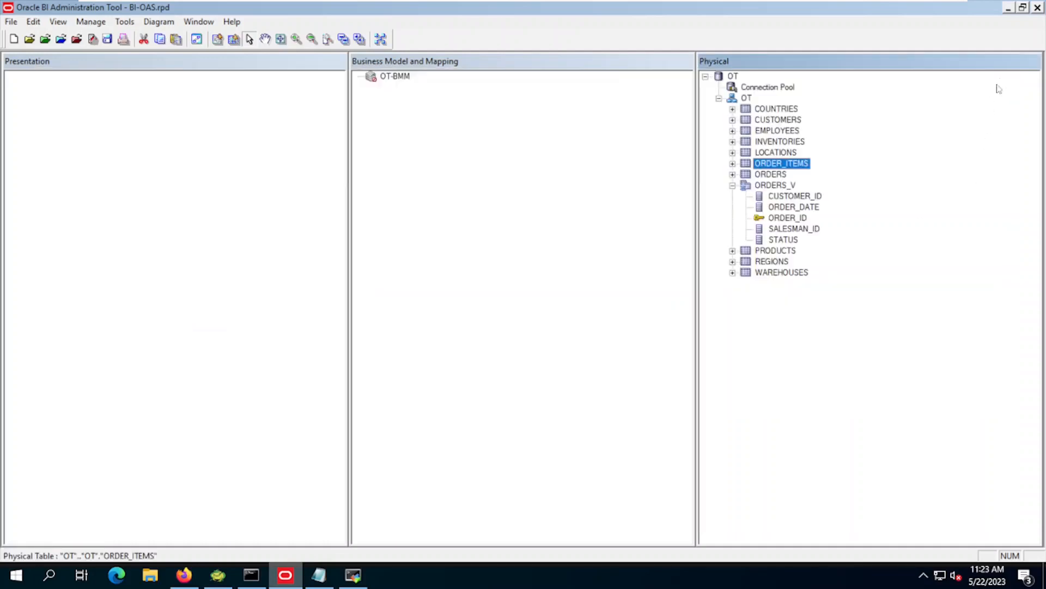
View the physical diagram of ORDERS with its direct joins, and close it.
{"action": "left_click", "coordinate": [769, 174]}
{"action": "right_click", "coordinate": [769, 174]}
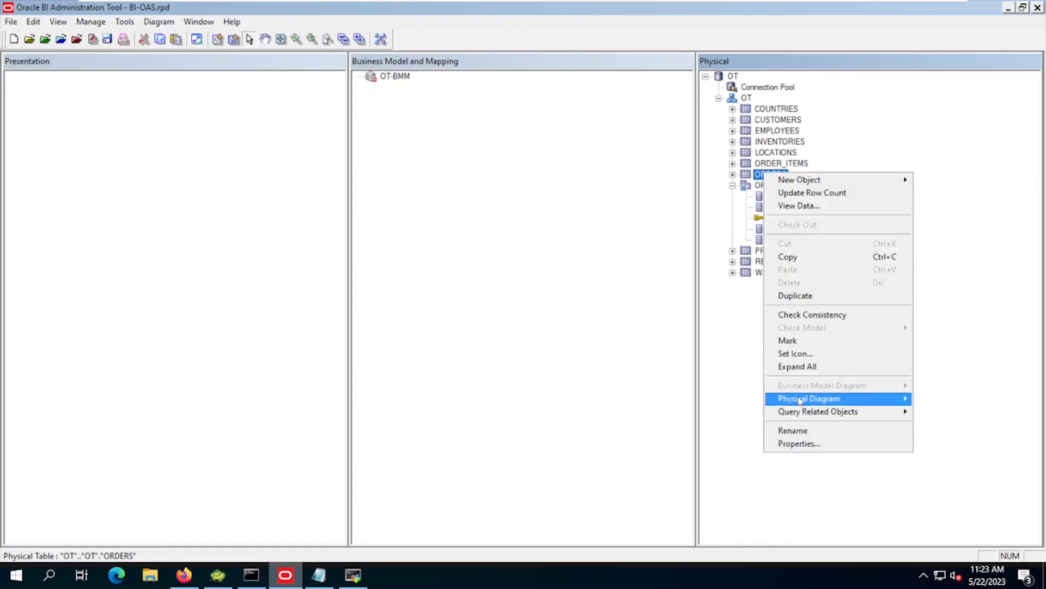
{"action": "mouse_move", "coordinate": [809, 398]}
{"action": "left_click", "coordinate": [714, 412]}
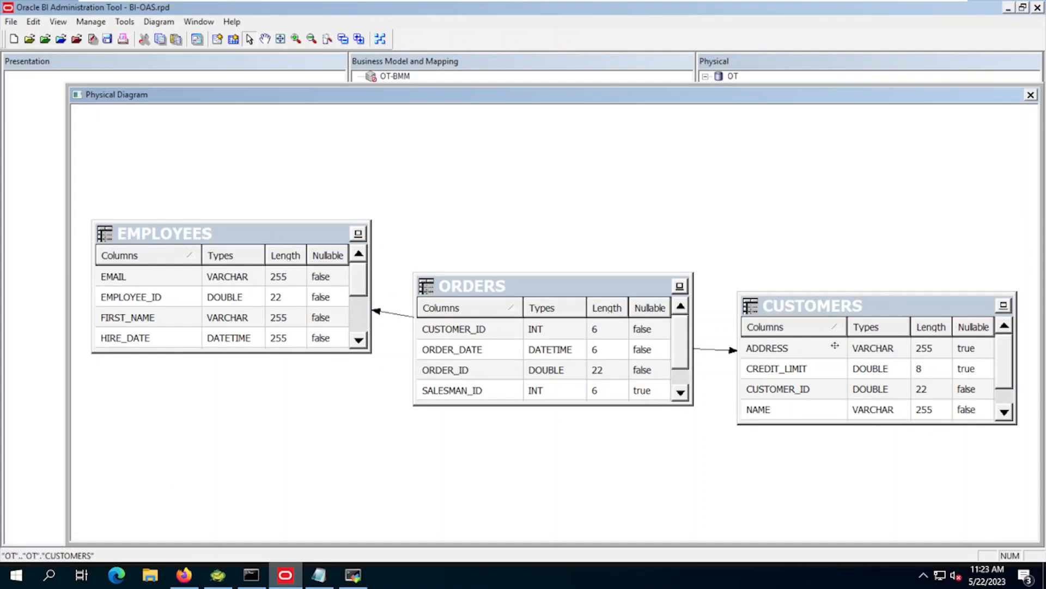
{"action": "left_click", "coordinate": [1031, 95]}
View the physical diagram of INVENTORIES with its direct joins, and close it.
{"action": "left_click", "coordinate": [767, 143]}
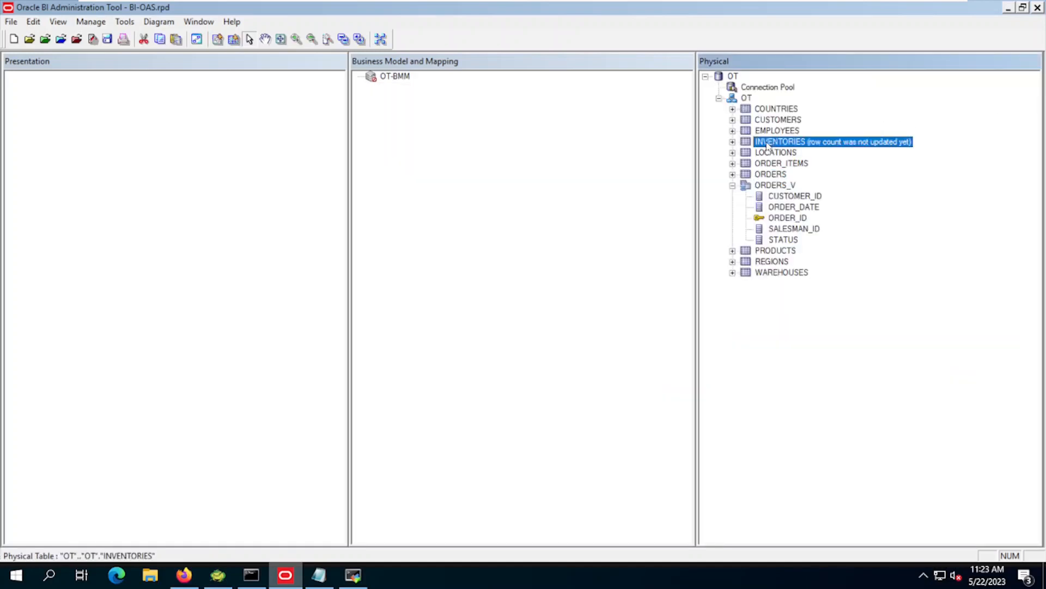
{"action": "right_click", "coordinate": [767, 143]}
{"action": "mouse_move", "coordinate": [810, 370]}
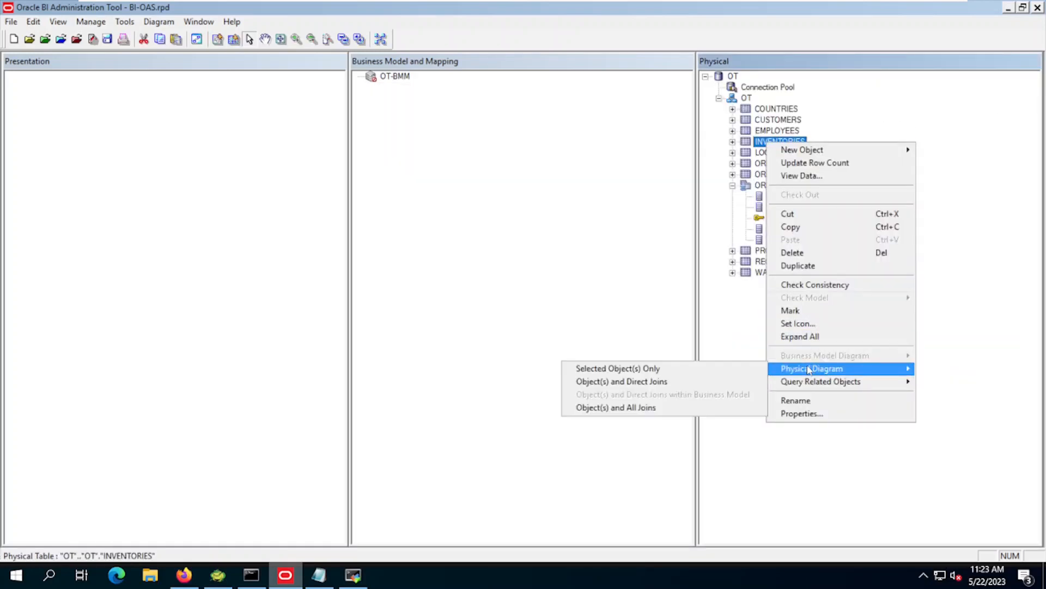
{"action": "left_click", "coordinate": [664, 382]}
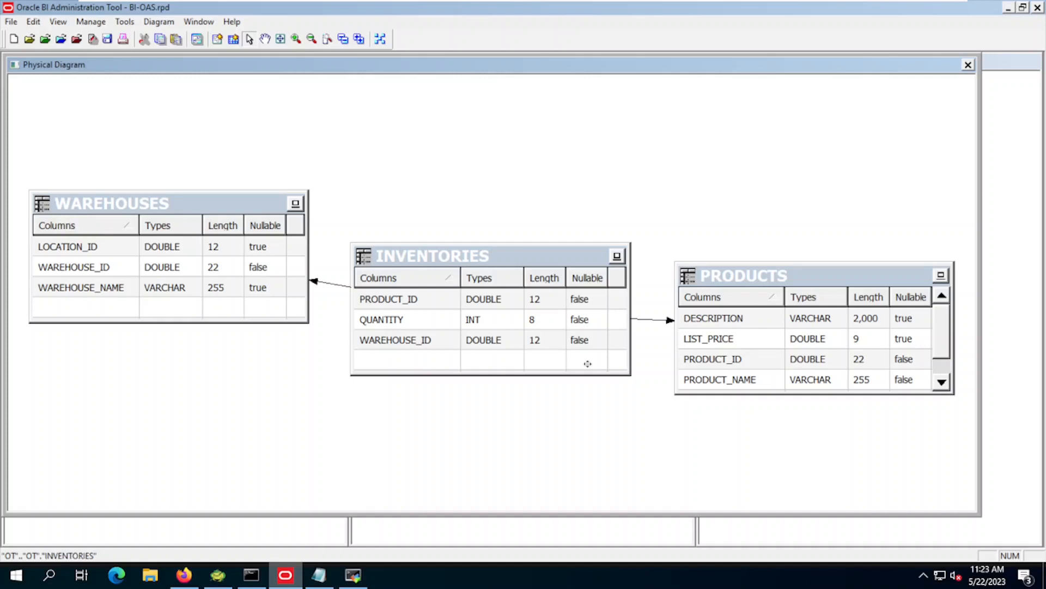
{"action": "left_click", "coordinate": [967, 65]}
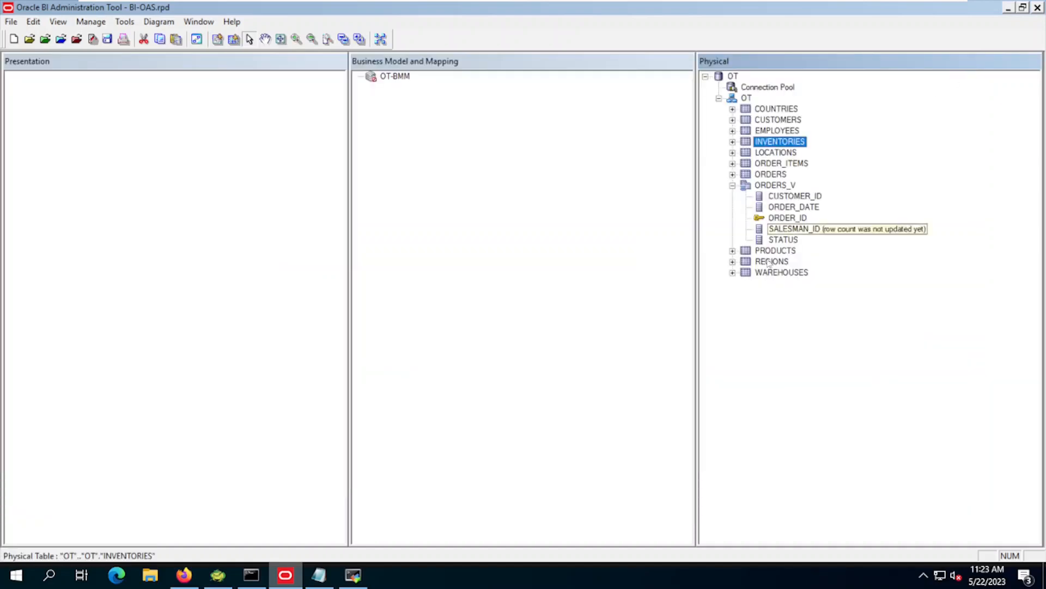
Add all physical tables from COUNTRIES to WAREHOUSES, including ORDERS_V, to the OT-BMM business model.
{"action": "left_click", "coordinate": [732, 186]}
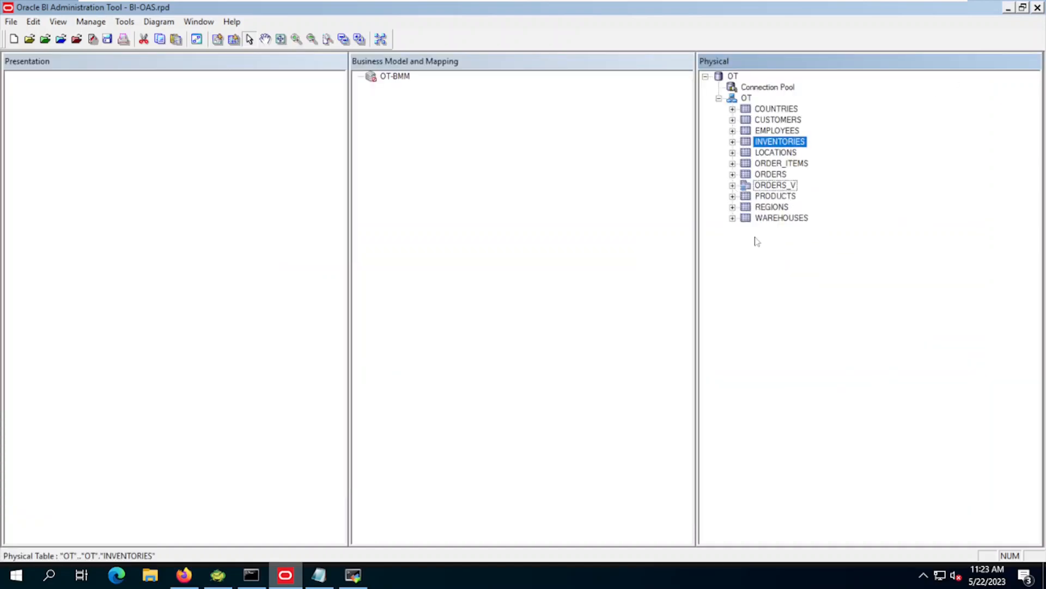
{"action": "left_click", "coordinate": [775, 109]}
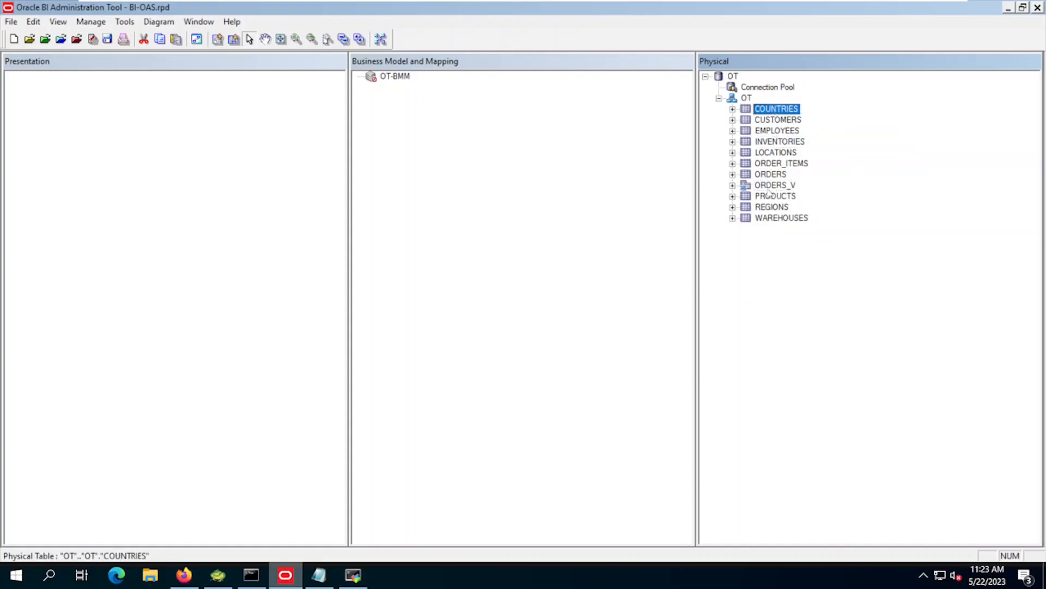
{"action": "left_click", "coordinate": [776, 217], "text": "shift"}
{"action": "left_click_drag", "start_coordinate": [781, 118], "coordinate": [394, 79]}
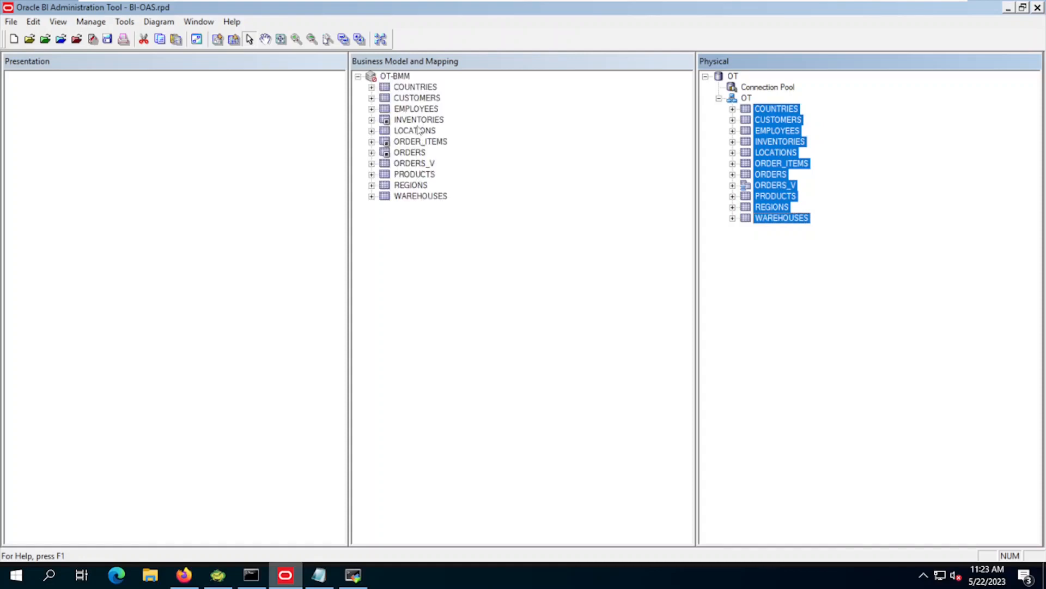
{"action": "left_click", "coordinate": [418, 121]}
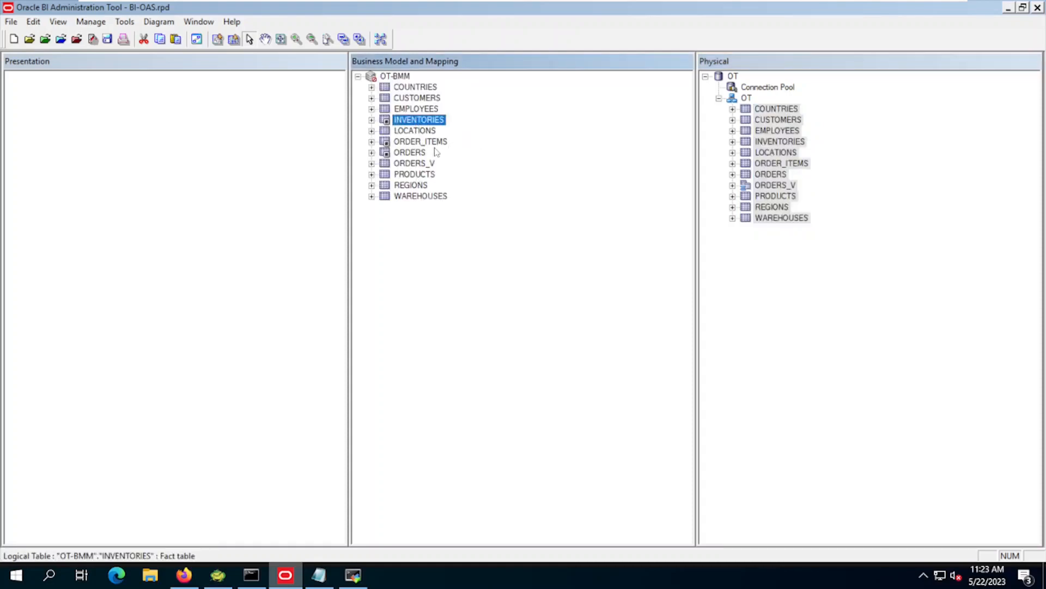
{"action": "left_click", "coordinate": [415, 142], "text": "ctrl"}
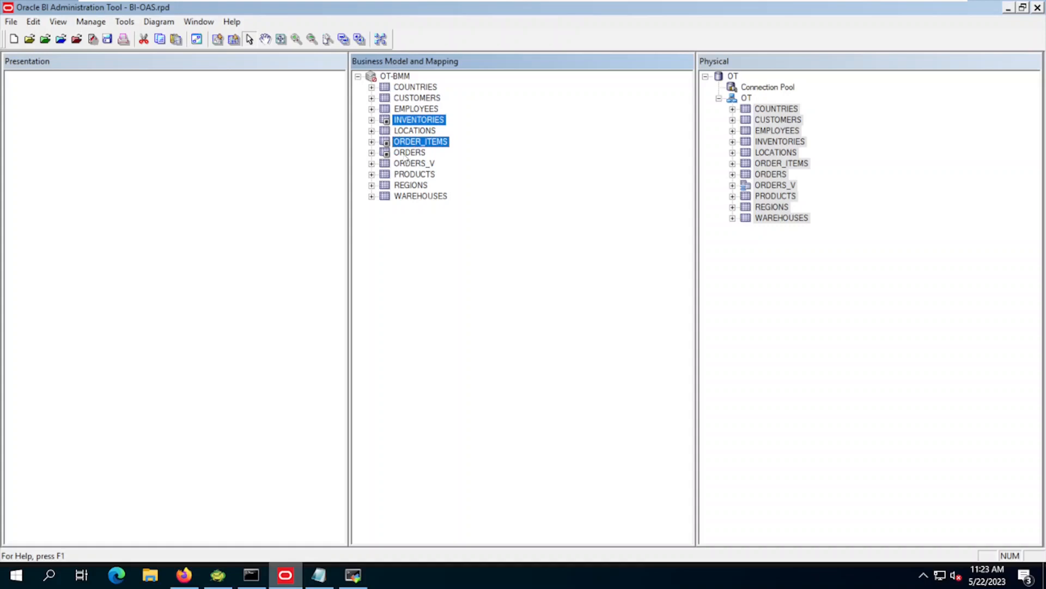
{"action": "left_click", "coordinate": [408, 153], "text": "ctrl"}
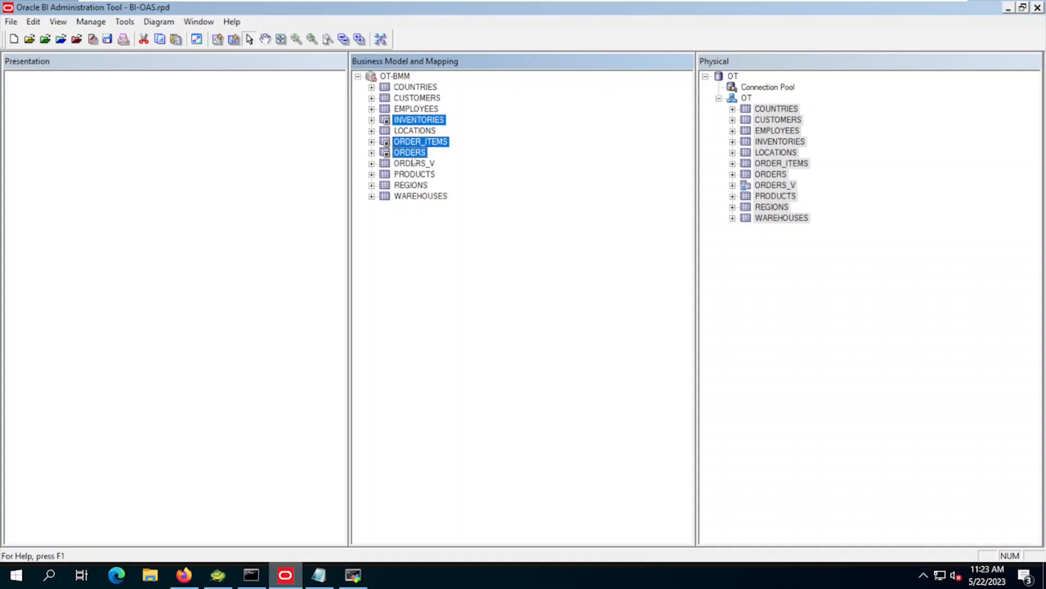
{"action": "left_click", "coordinate": [460, 152]}
View the physical diagram of the INVENTORIES logical table in OT-BMM with its direct joins, and close it.
{"action": "left_click", "coordinate": [424, 120]}
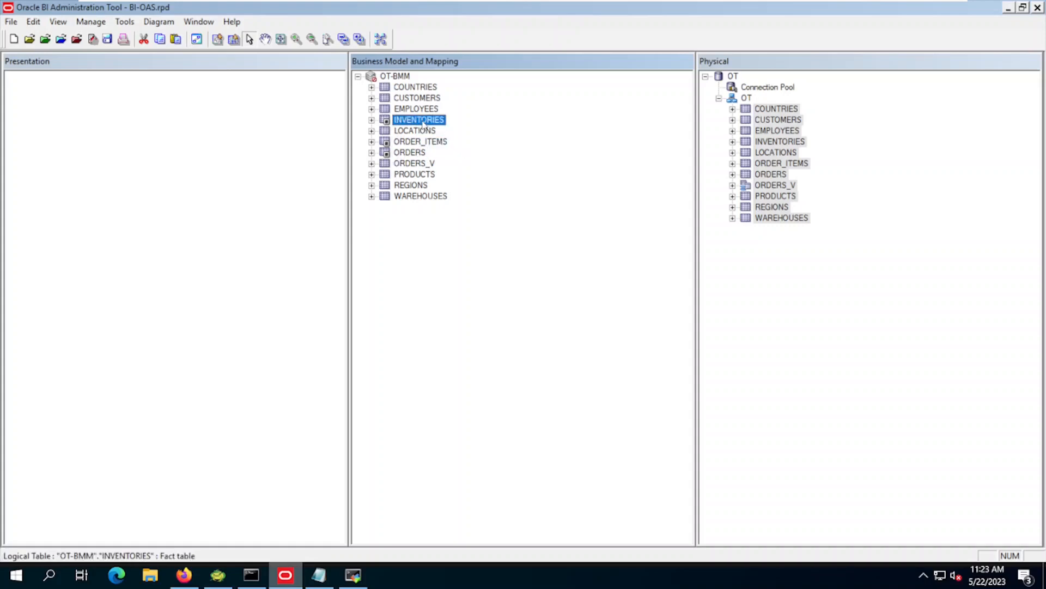
{"action": "right_click", "coordinate": [423, 121]}
{"action": "mouse_move", "coordinate": [514, 325]}
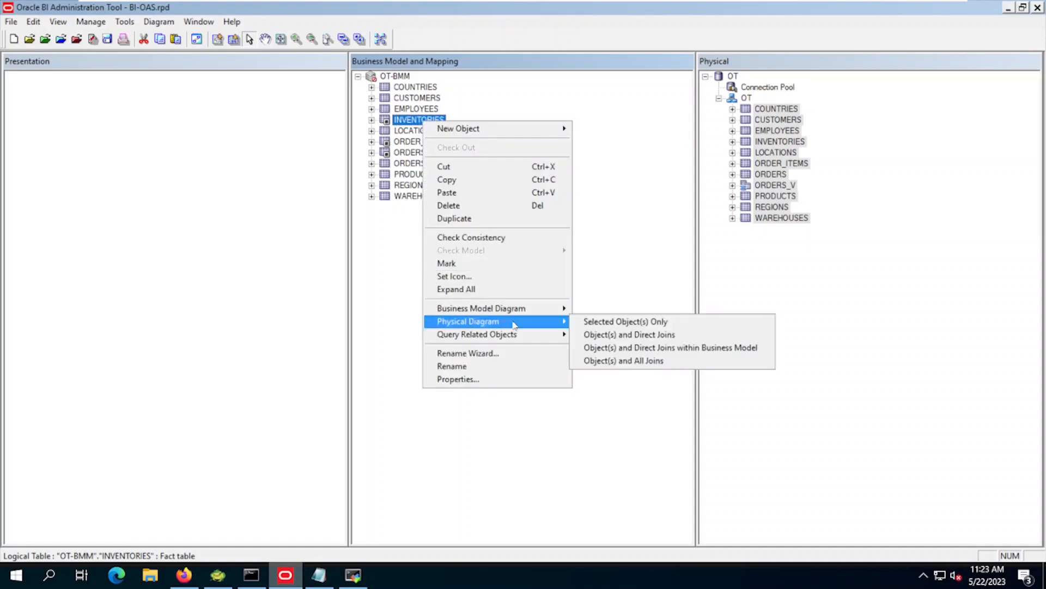
{"action": "left_click", "coordinate": [624, 334]}
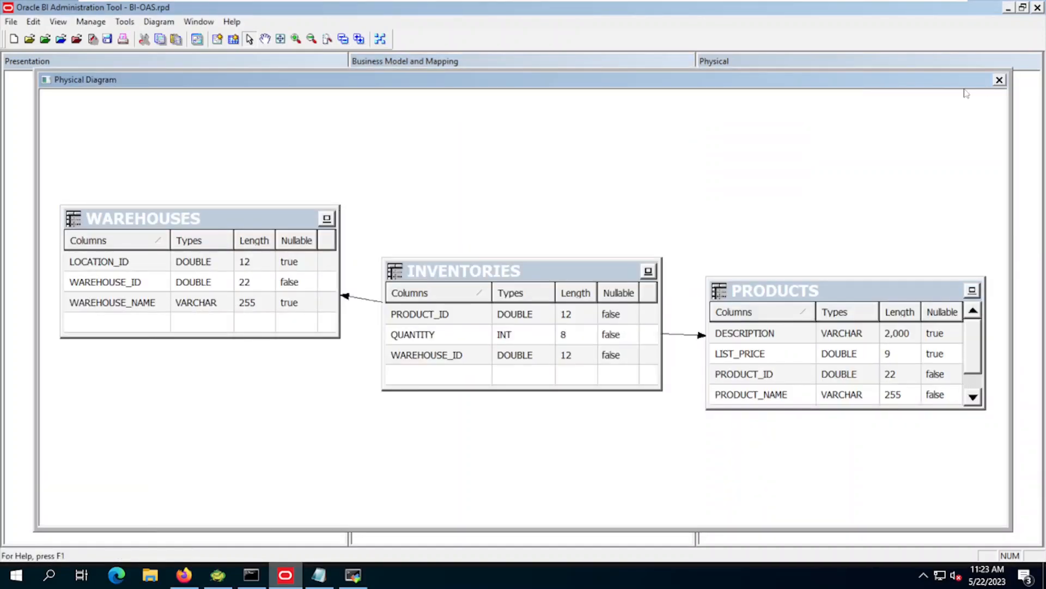
{"action": "left_click", "coordinate": [1000, 80]}
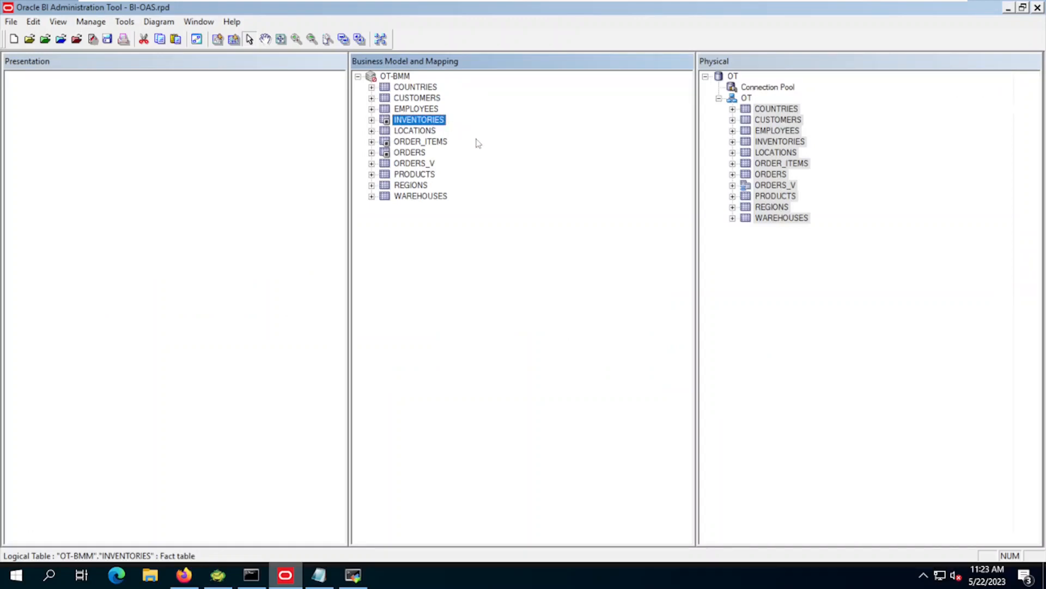
Examine the physical diagram of all OT-BMM logical tables, following the joins from PRODUCTS through to REGIONS, and close it.
{"action": "left_click", "coordinate": [432, 88]}
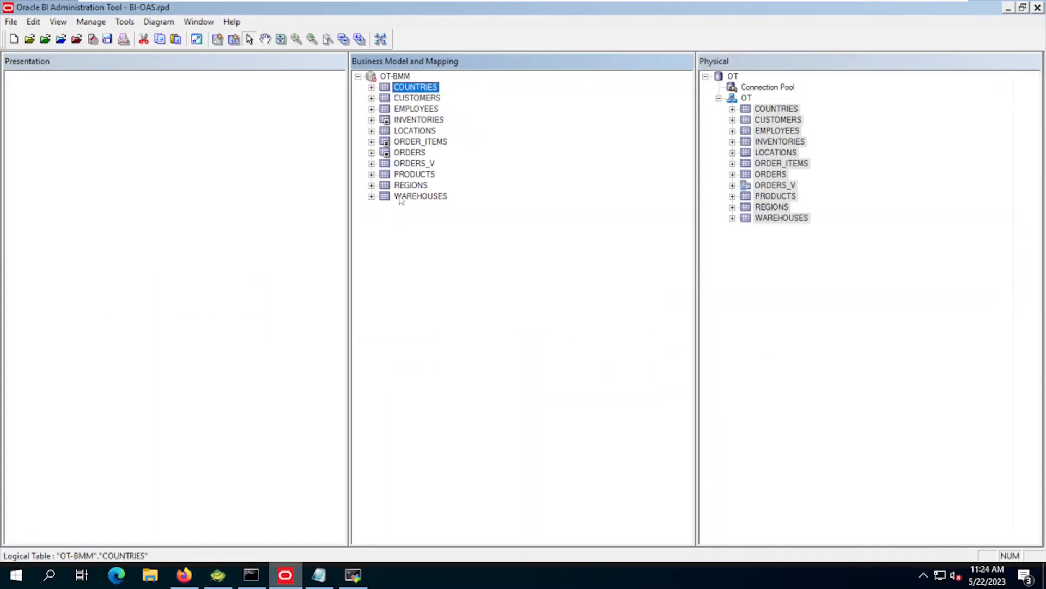
{"action": "left_click", "coordinate": [400, 197], "text": "shift"}
{"action": "right_click", "coordinate": [400, 197]}
{"action": "mouse_move", "coordinate": [474, 376]}
{"action": "left_click", "coordinate": [595, 392]}
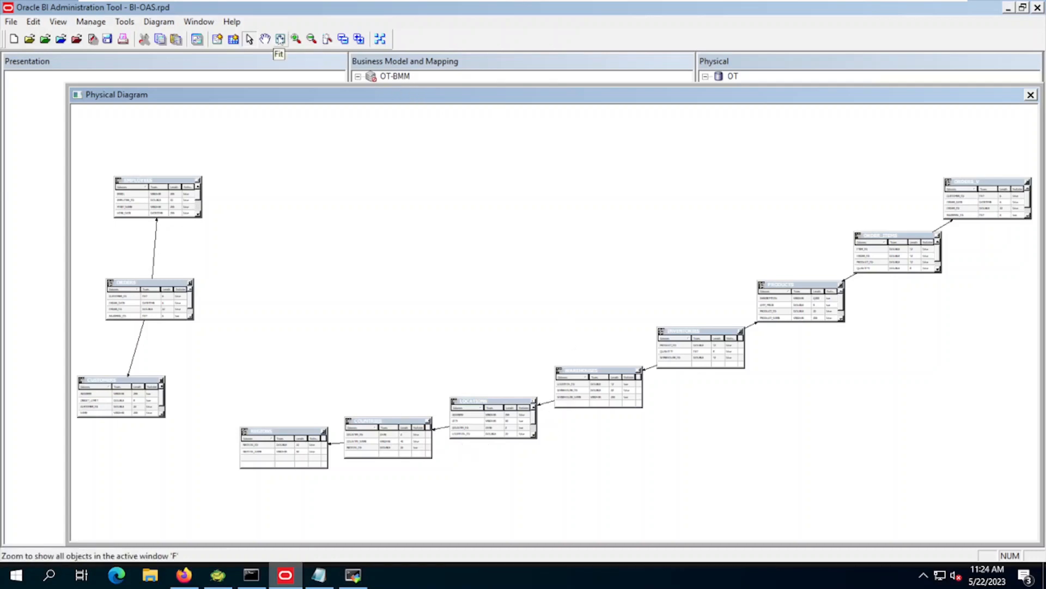
{"action": "left_click", "coordinate": [296, 39]}
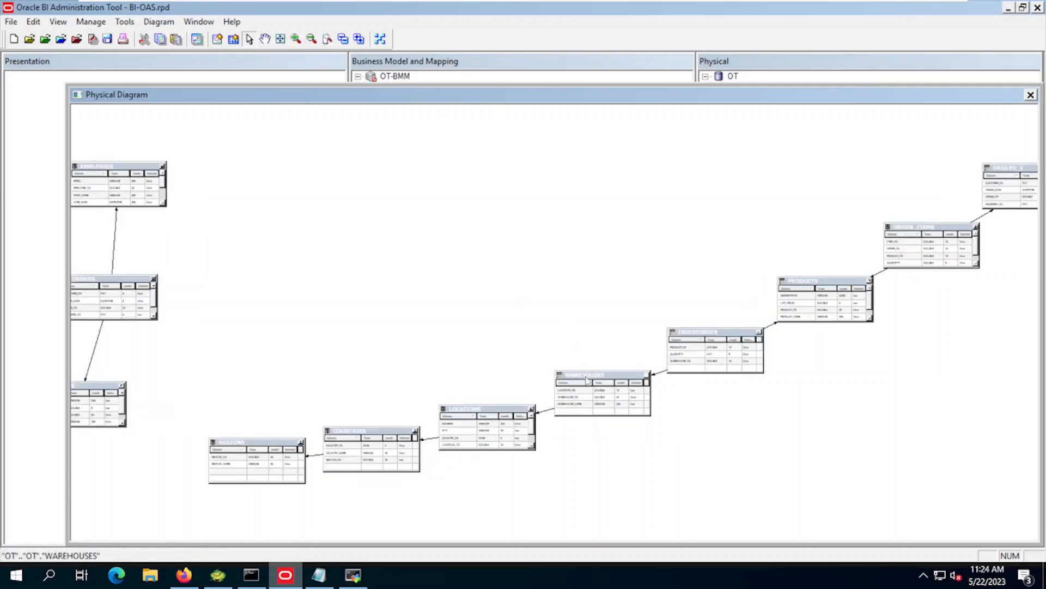
{"action": "scroll", "coordinate": [585, 377], "scroll_direction": "up", "scroll_amount": 4}
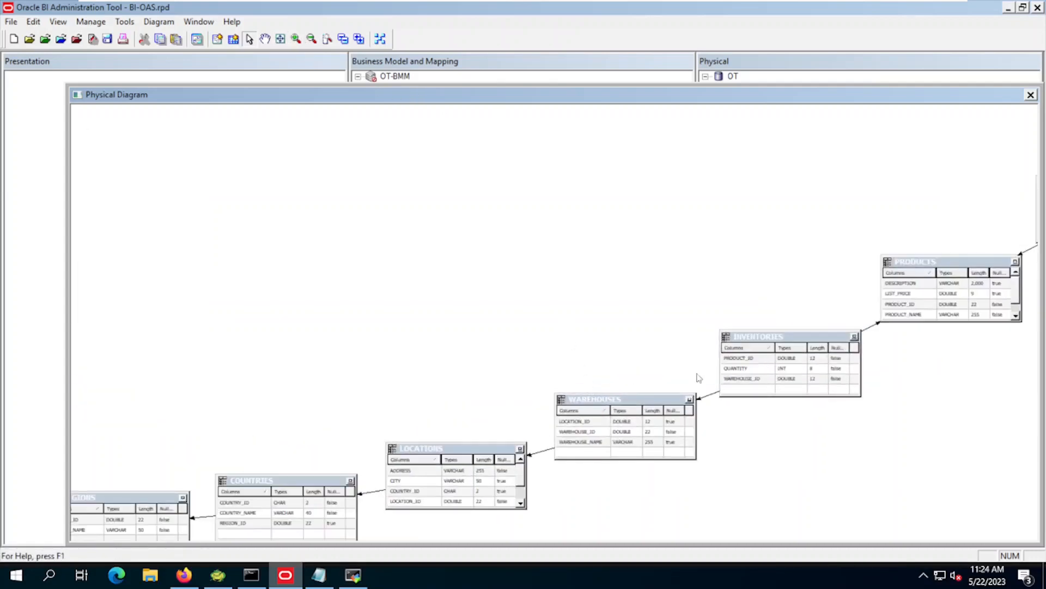
{"action": "left_click", "coordinate": [264, 39]}
{"action": "left_click_drag", "start_coordinate": [584, 241], "coordinate": [479, 176]}
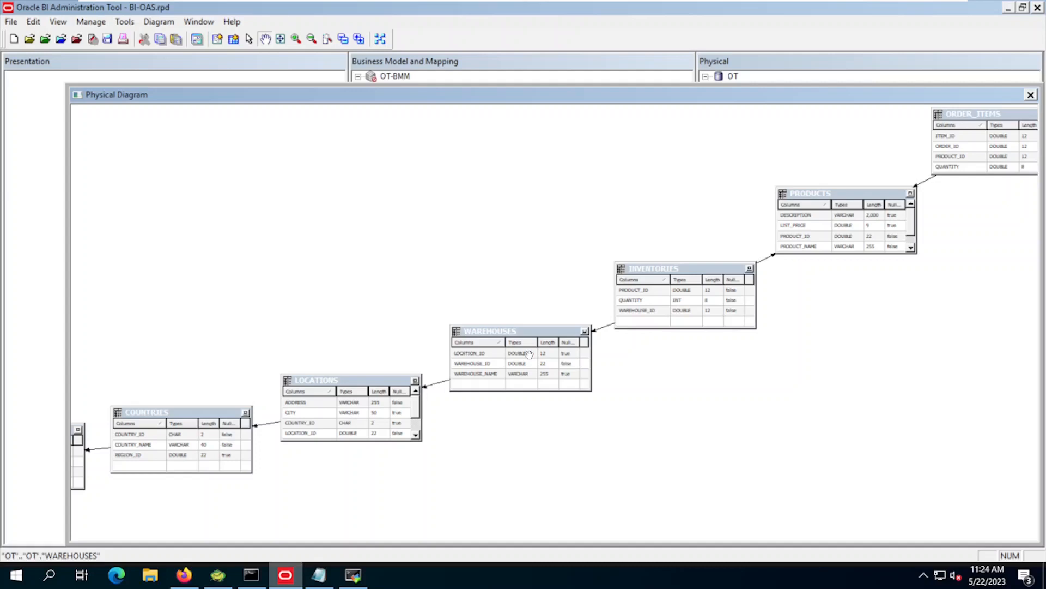
{"action": "left_click_drag", "start_coordinate": [336, 318], "coordinate": [447, 296]}
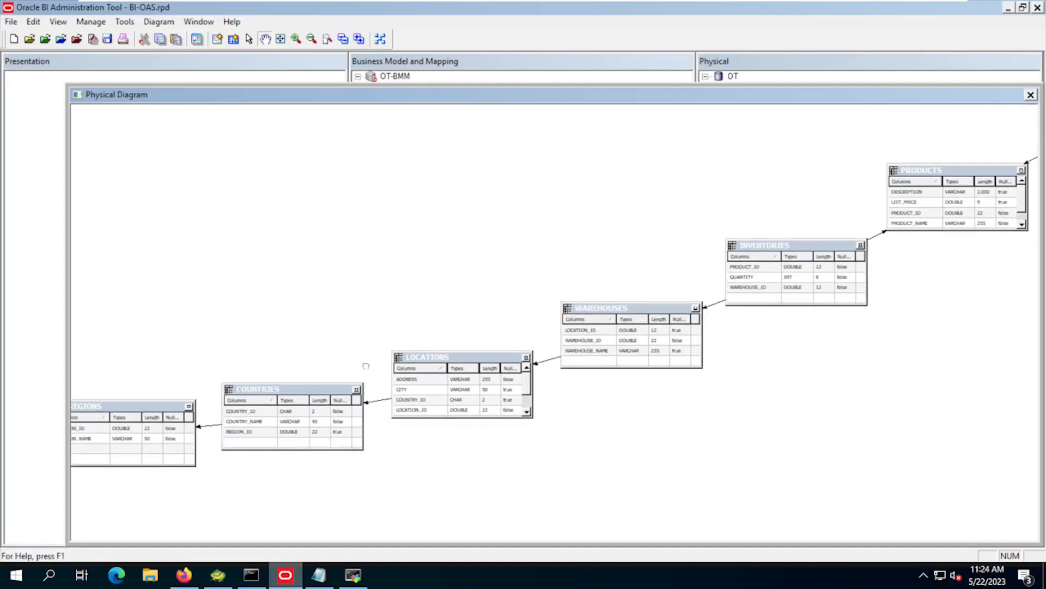
{"action": "left_click_drag", "start_coordinate": [365, 366], "coordinate": [413, 364]}
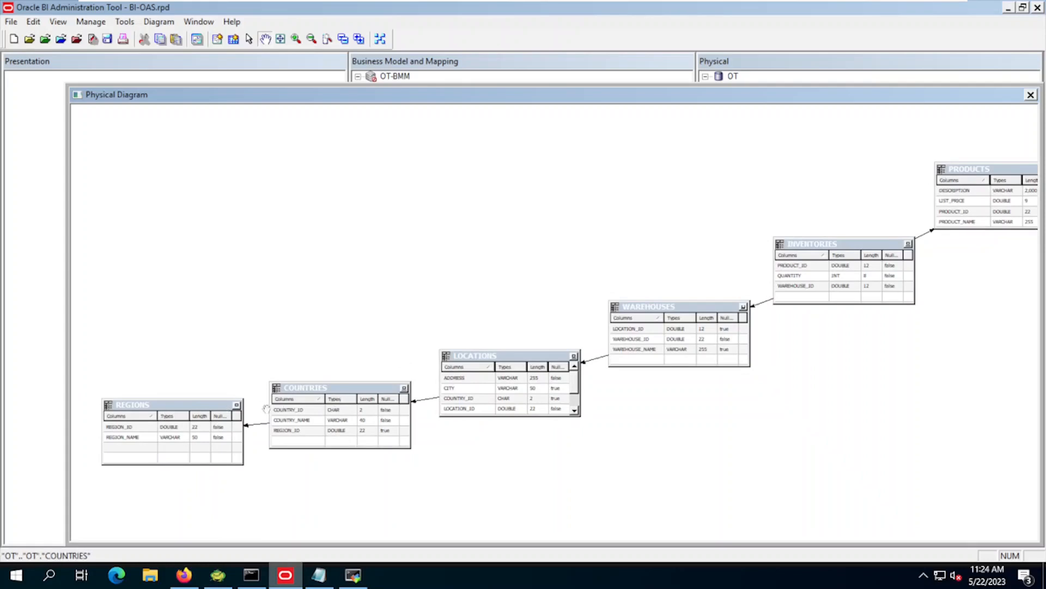
{"action": "left_click", "coordinate": [1029, 97]}
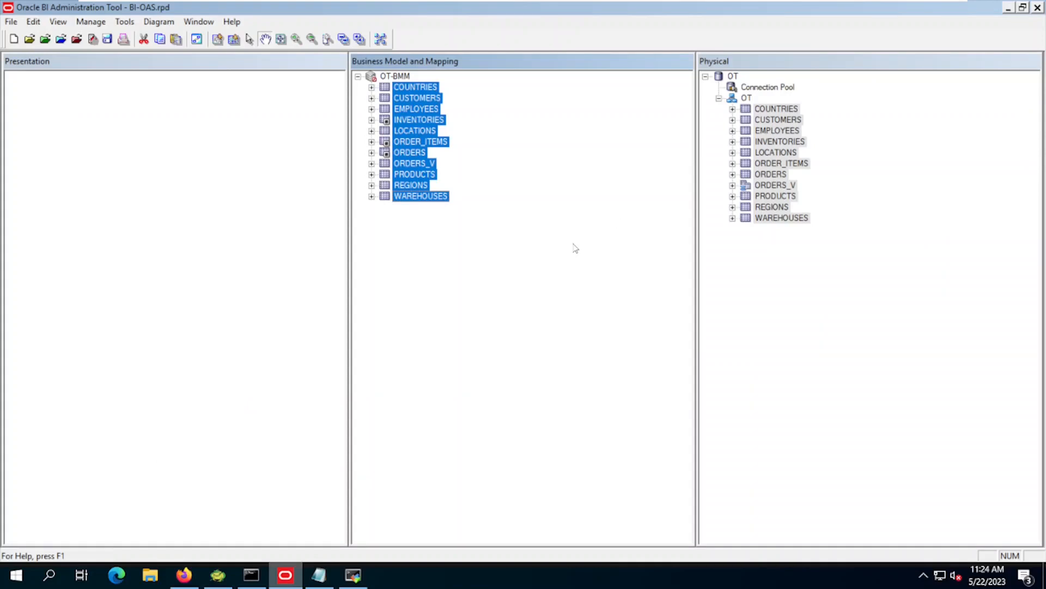
Delete all logical tables from the OT-BMM business model.
{"action": "key", "text": "Delete"}
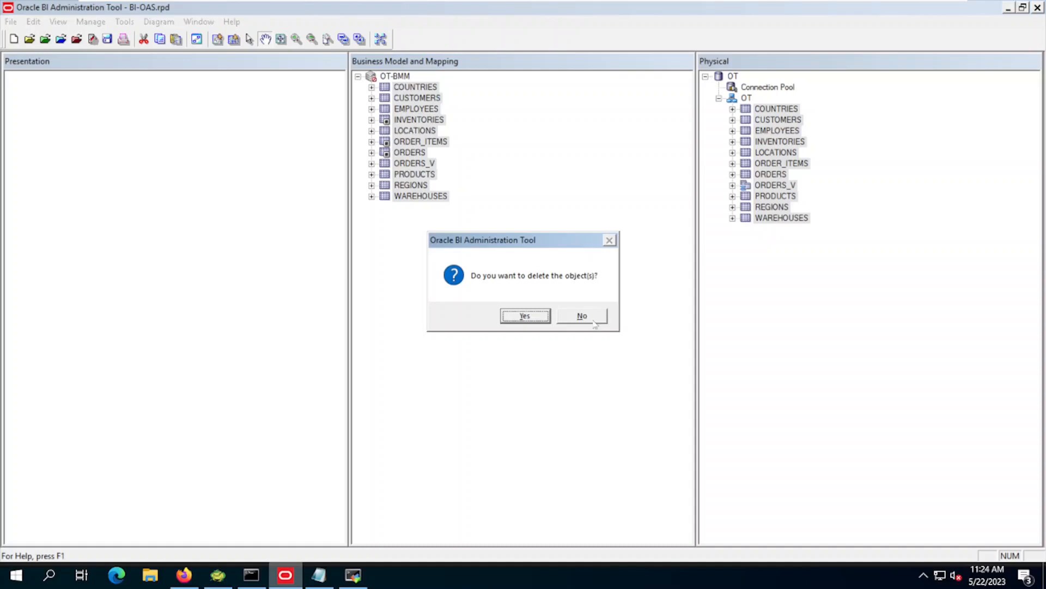
{"action": "left_click", "coordinate": [524, 316]}
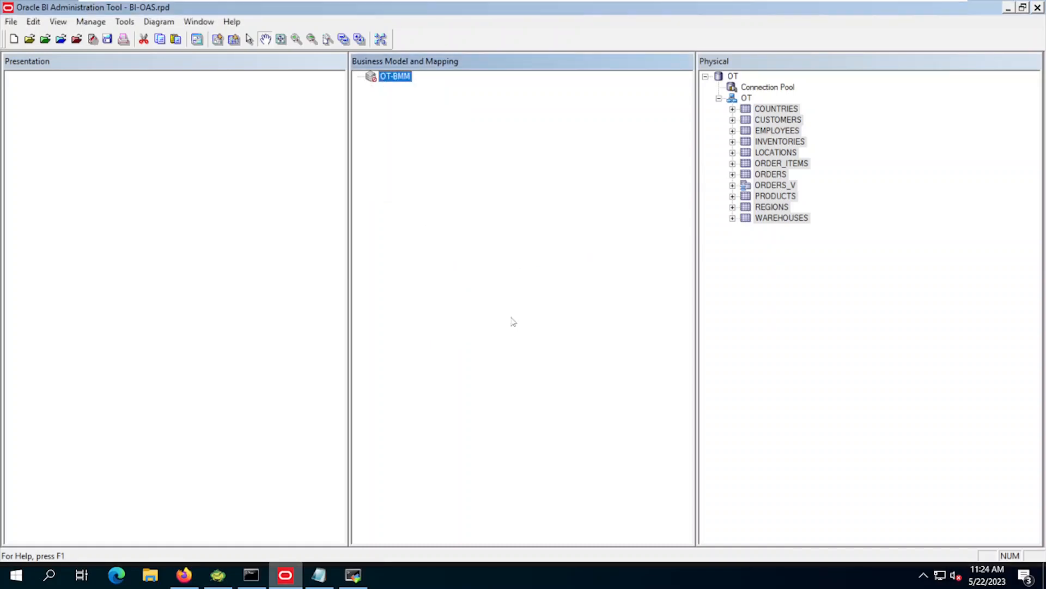
Take the virtual machine out of full-screen mode to reach the host desktop.
{"action": "key", "text": "ctrl+alt+Return"}
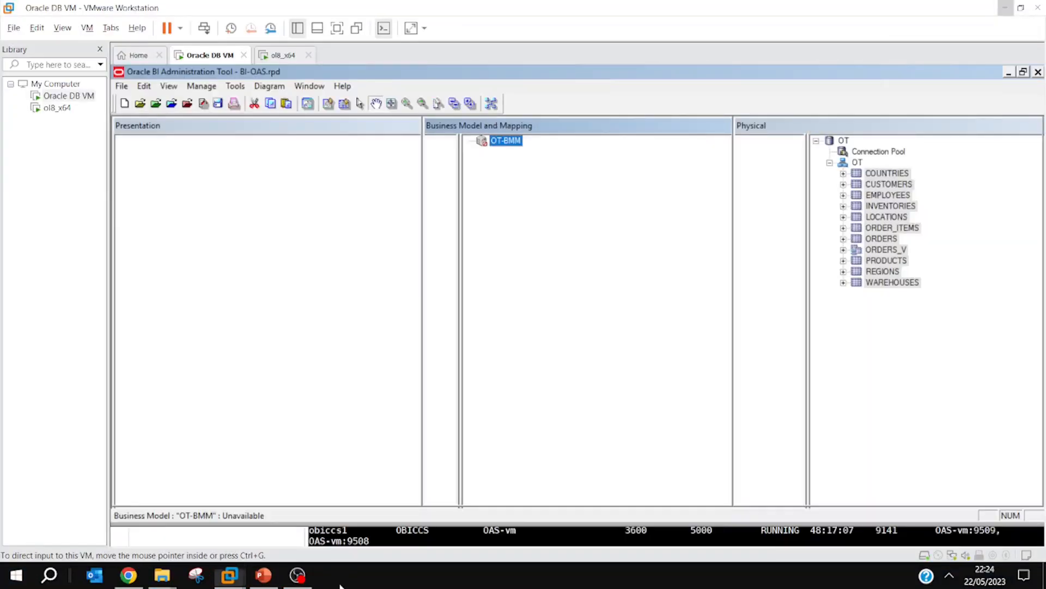